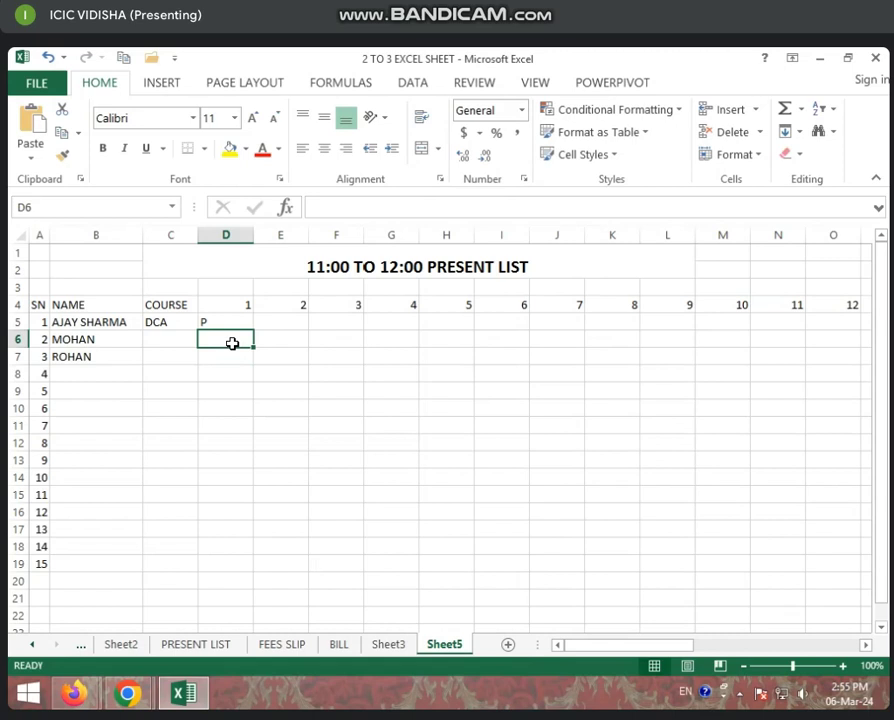
# Enter A in D6 and L in D7 as the day 1 attendance marks for the second and third students.
pyautogui.write('A')
pyautogui.click(233, 356)
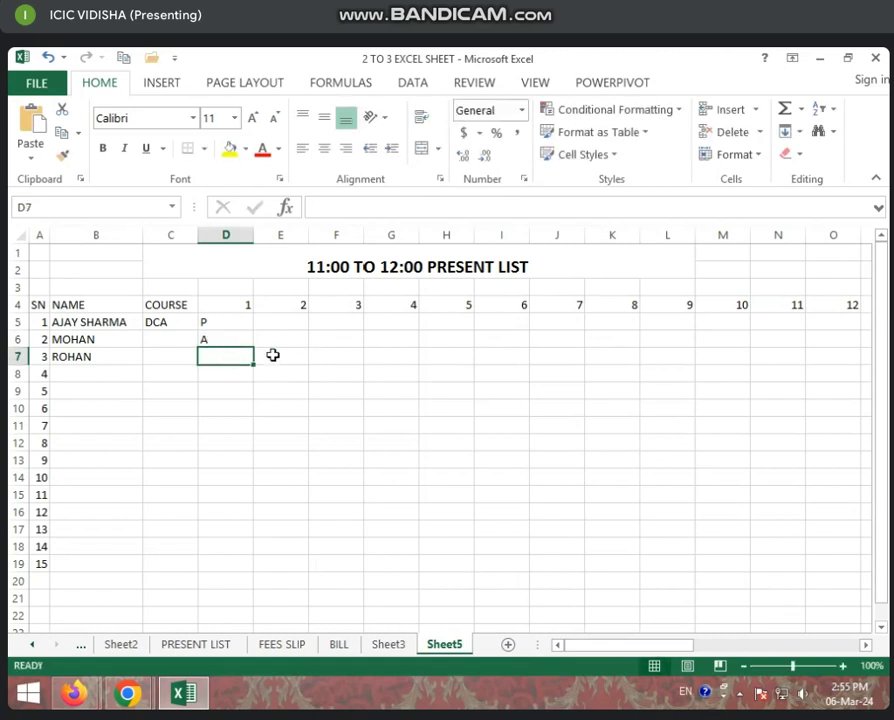
pyautogui.write('L')
pyautogui.click(240, 409)
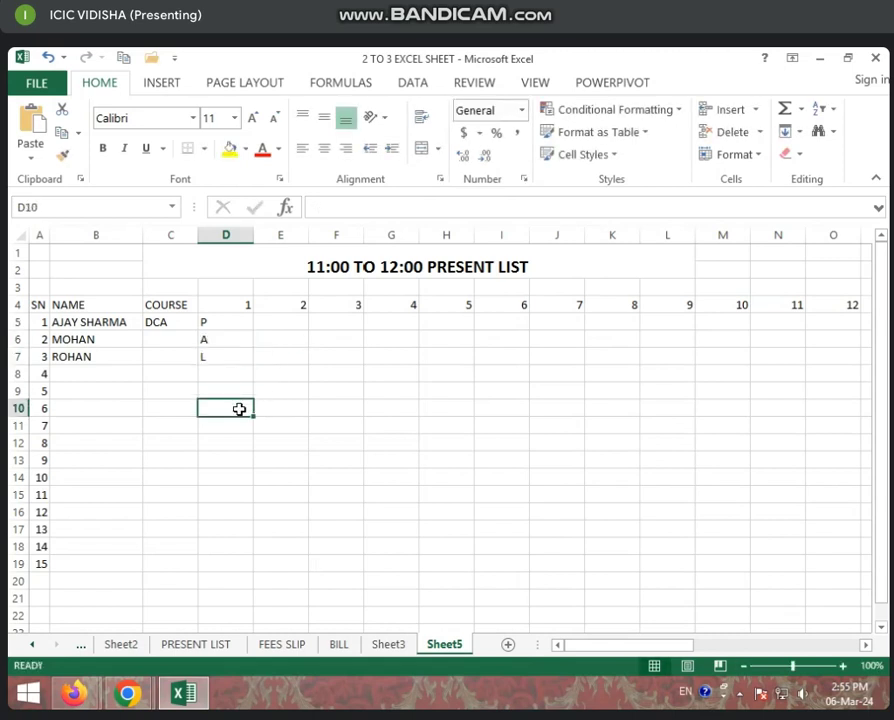
# Set the day 1 attendance marks in D6 and D7 to P.
pyautogui.click(226, 352)
pyautogui.click(225, 339)
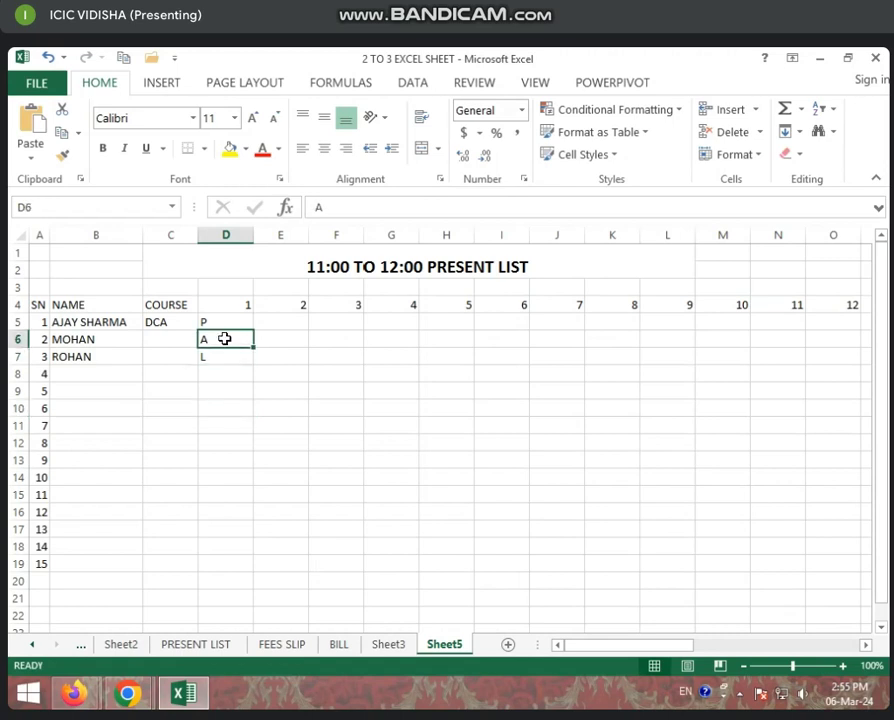
pyautogui.write('P')
pyautogui.press('Return')
pyautogui.write('P')
pyautogui.click(266, 376)
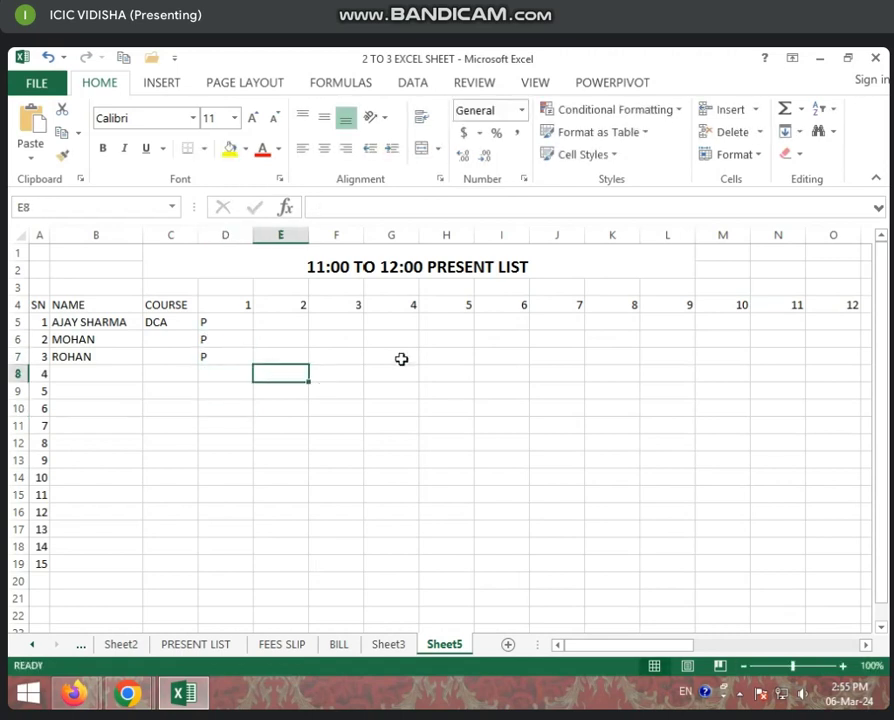
pyautogui.click(448, 340)
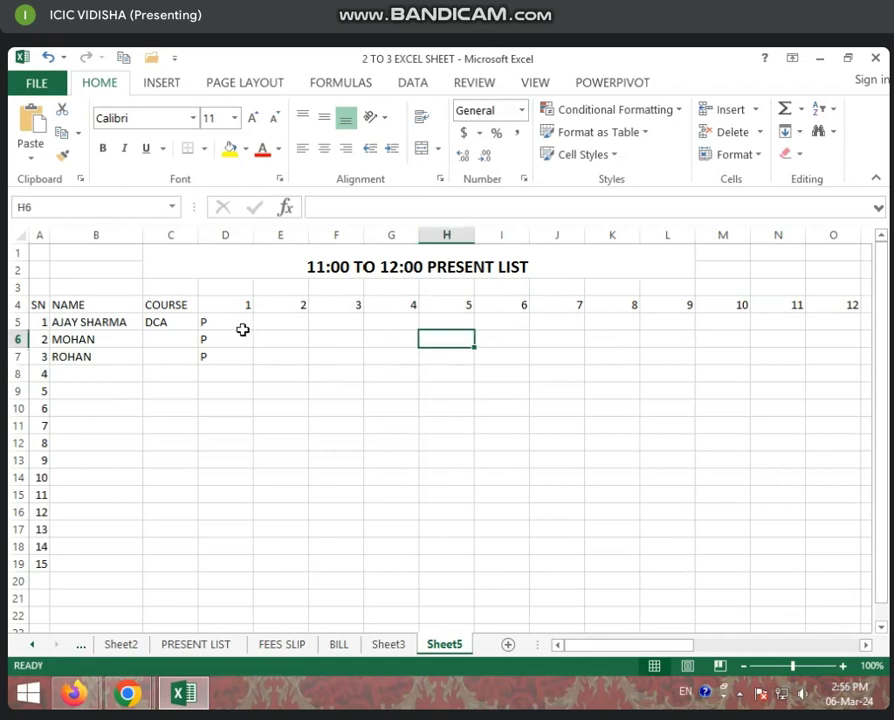
pyautogui.click(245, 323)
pyautogui.click(300, 320)
pyautogui.click(336, 322)
pyautogui.click(490, 325)
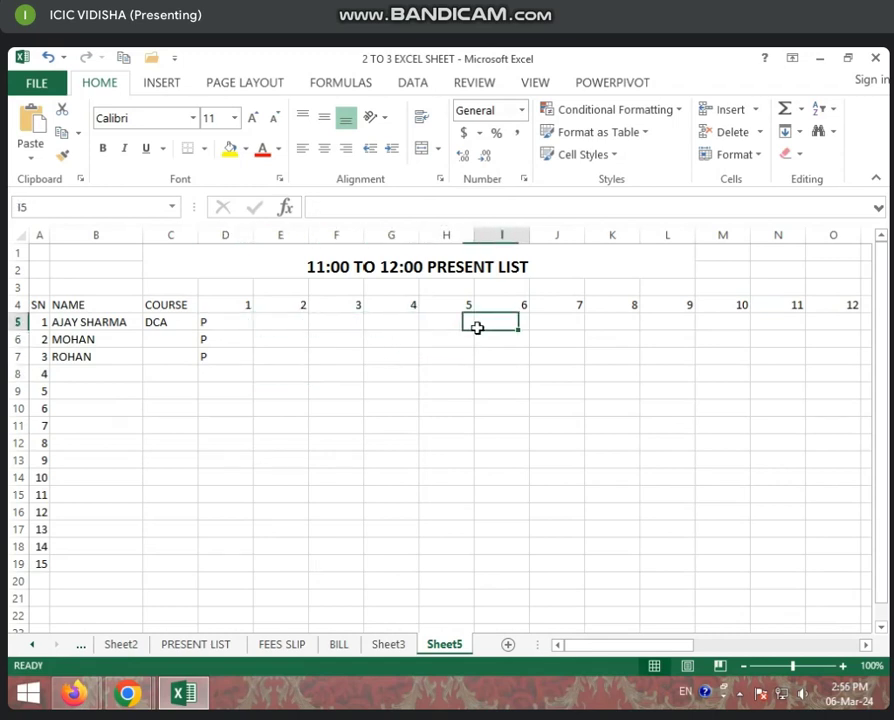
pyautogui.click(556, 326)
pyautogui.click(612, 328)
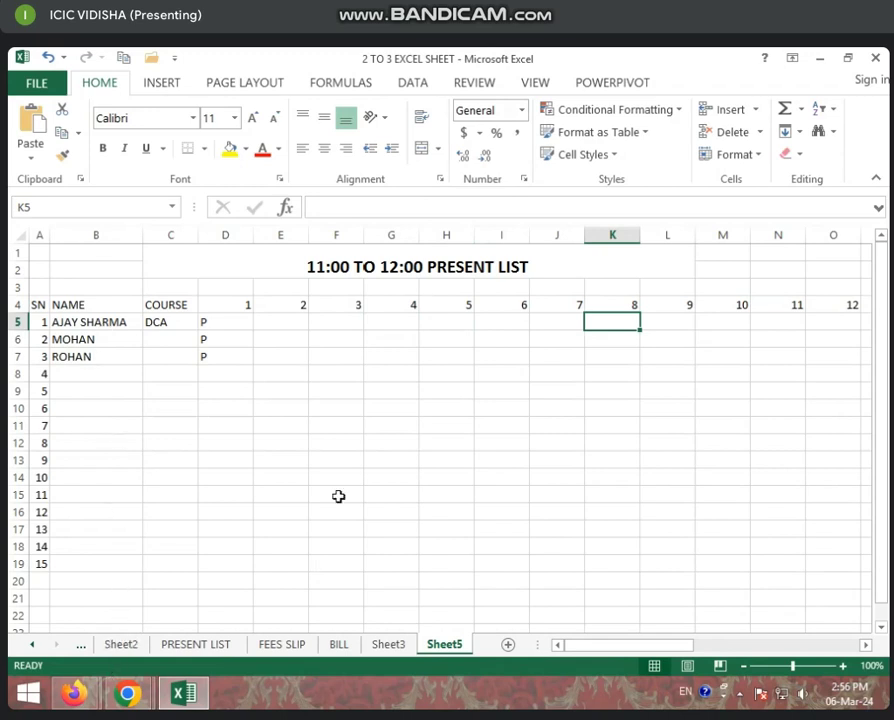
# Fill the day 1 attendance marks from D5:D8 across the row through the day 30 column AG.
pyautogui.moveTo(208, 325); pyautogui.dragTo(218, 368)
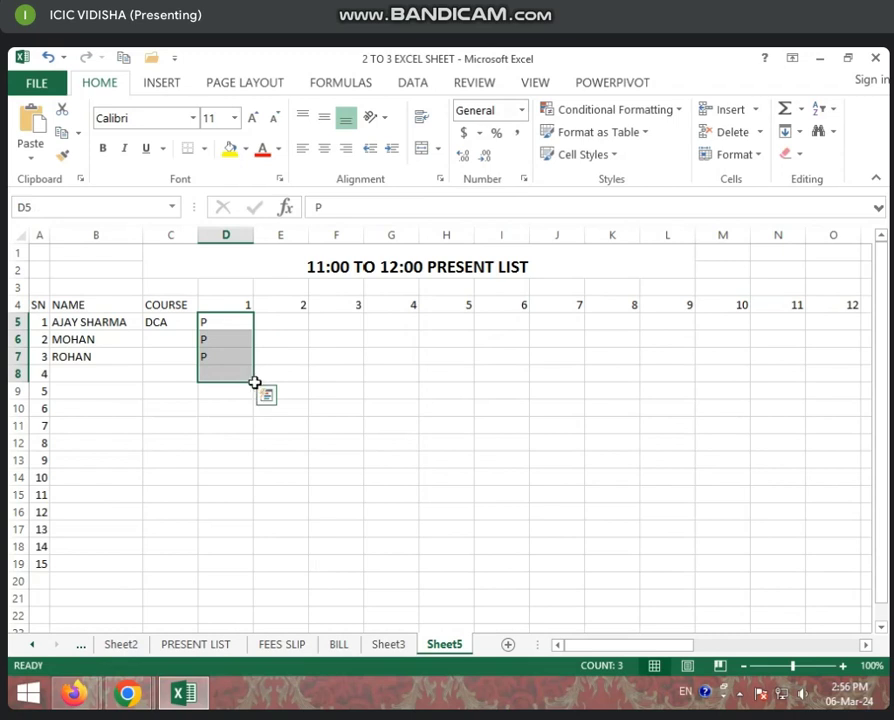
pyautogui.moveTo(255, 382); pyautogui.dragTo(762, 367)
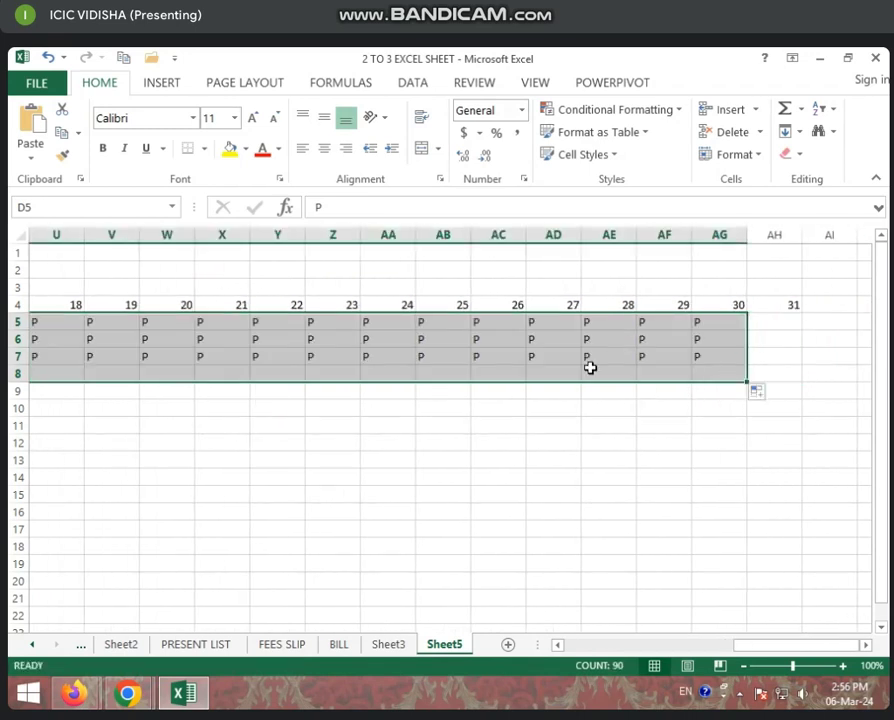
pyautogui.click(594, 372)
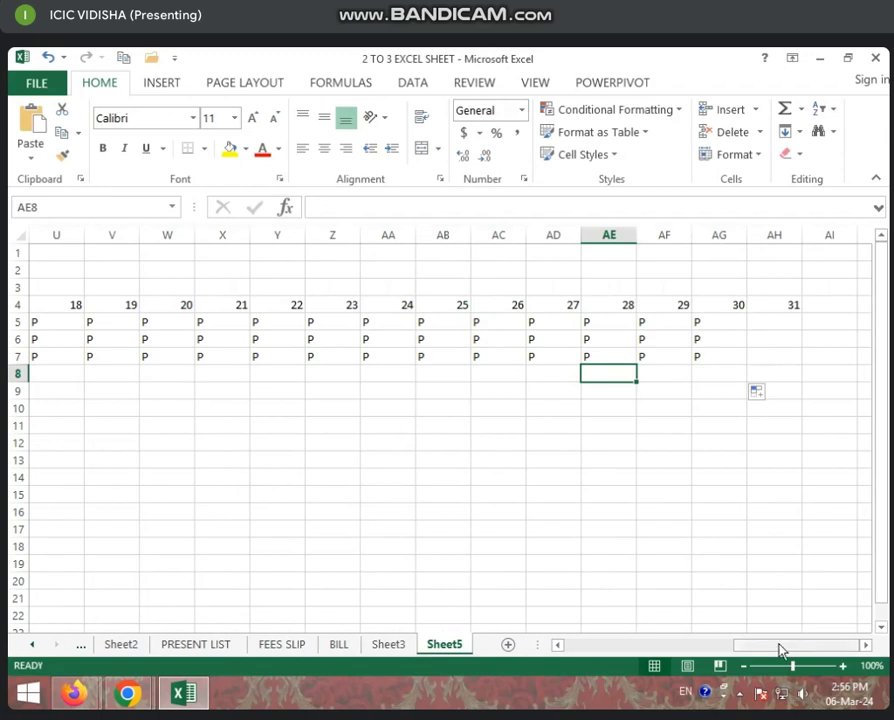
pyautogui.moveTo(780, 650); pyautogui.dragTo(540, 666)
pyautogui.click(446, 480)
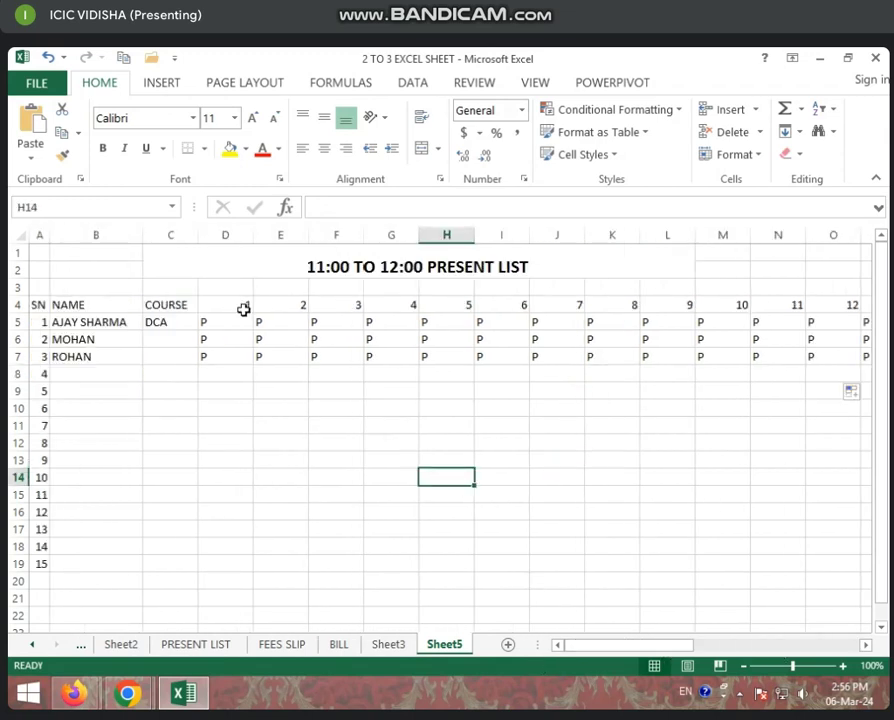
pyautogui.click(211, 324)
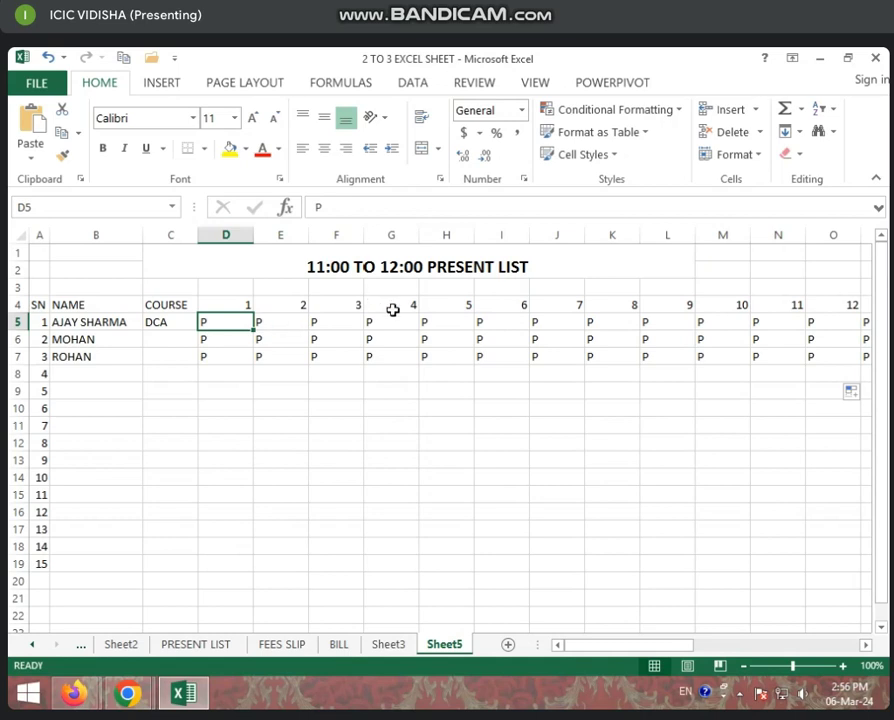
pyautogui.click(479, 340)
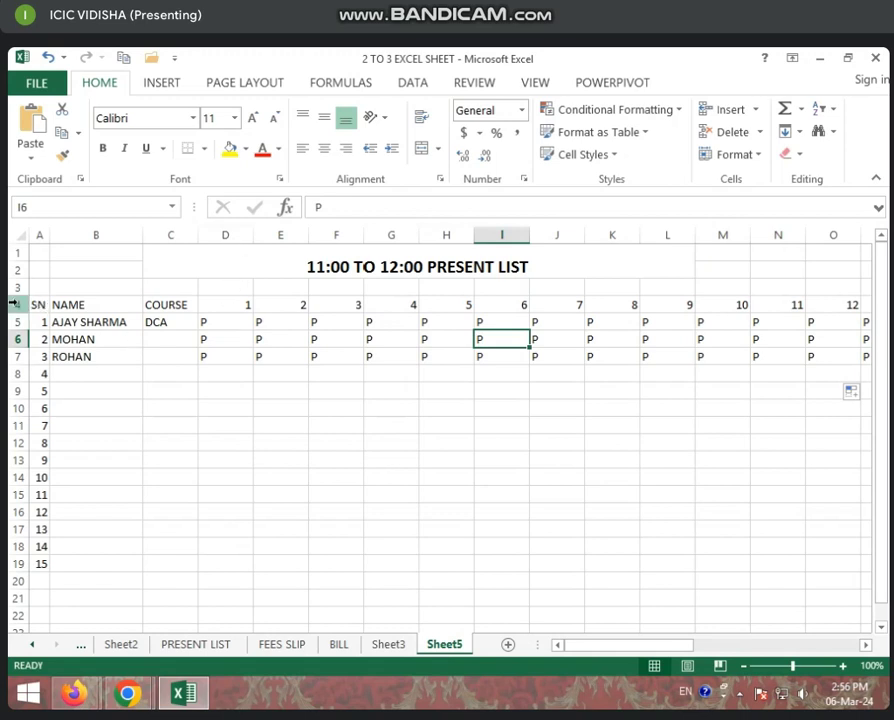
# Apply all borders to the attendance table range A4:AH20.
pyautogui.moveTo(40, 306); pyautogui.dragTo(751, 588)
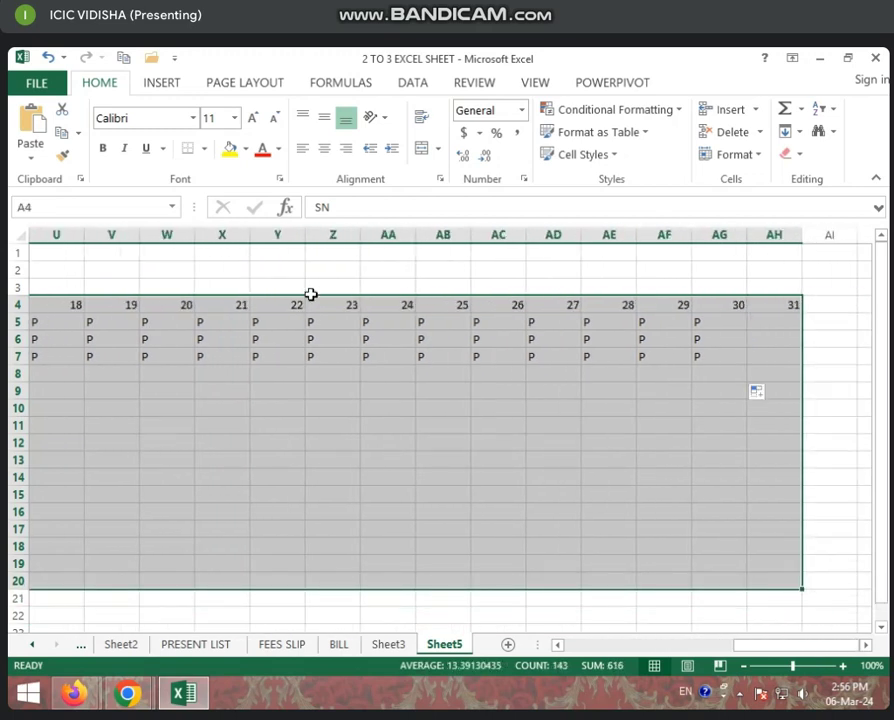
pyautogui.click(206, 151)
pyautogui.click(250, 298)
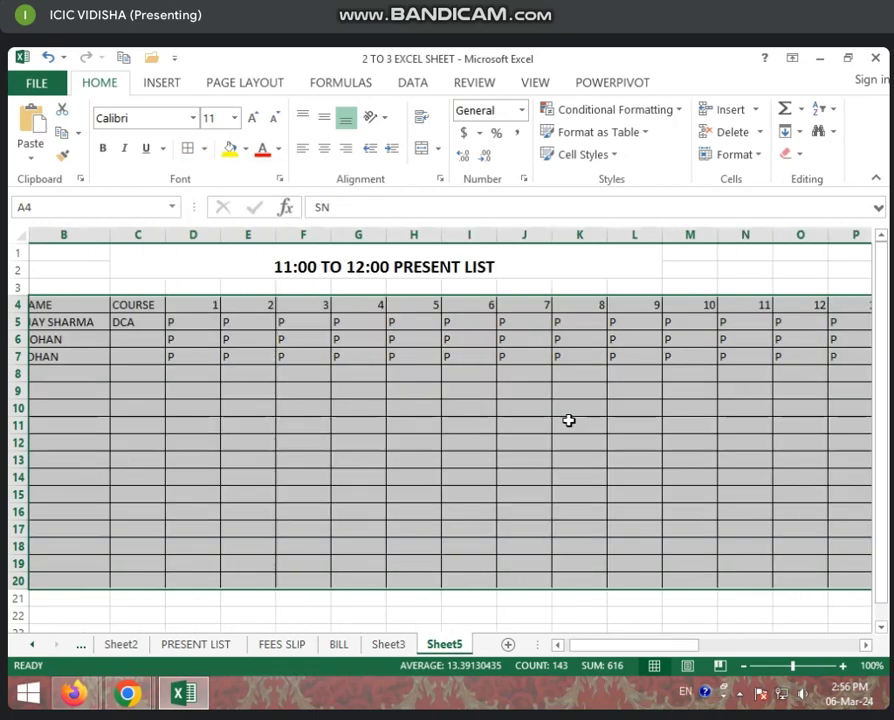
pyautogui.click(391, 374)
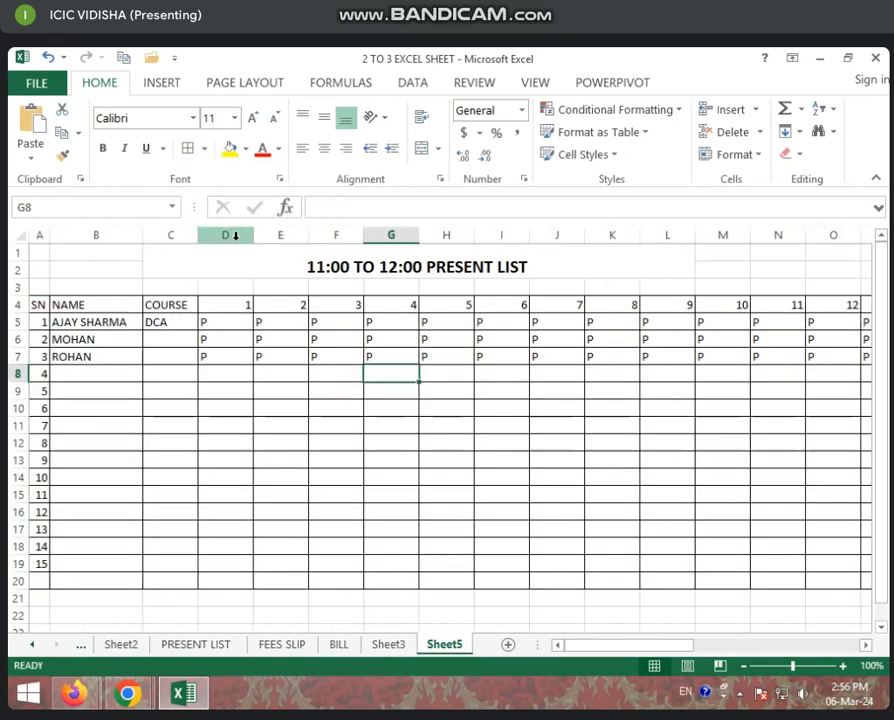
# Narrow the day 1 and day 2 columns, D and E, individually.
pyautogui.click(226, 334)
pyautogui.press('Up')
pyautogui.press('Up')
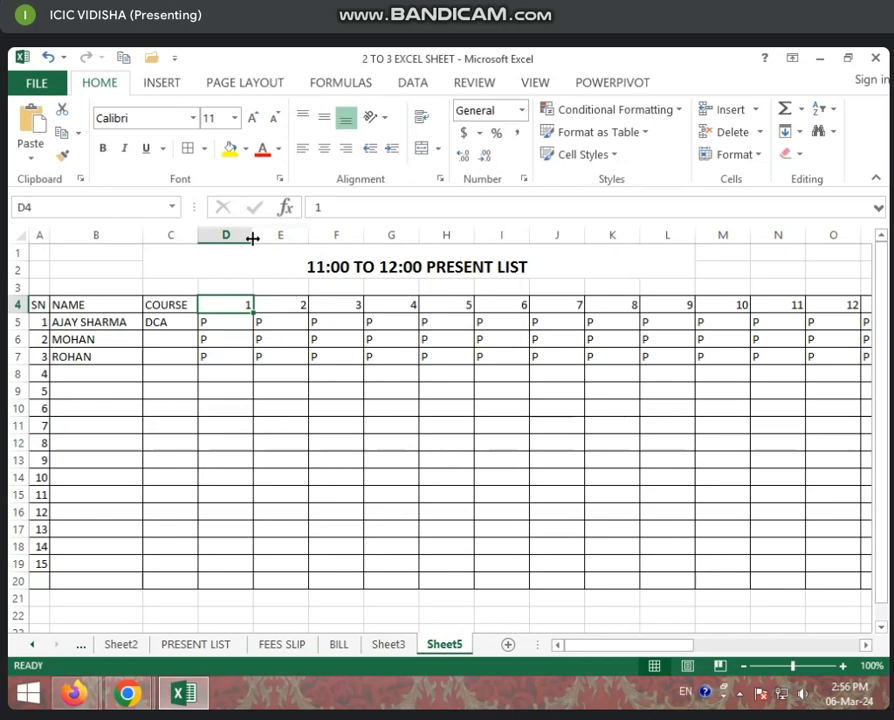
pyautogui.moveTo(253, 238); pyautogui.dragTo(232, 238)
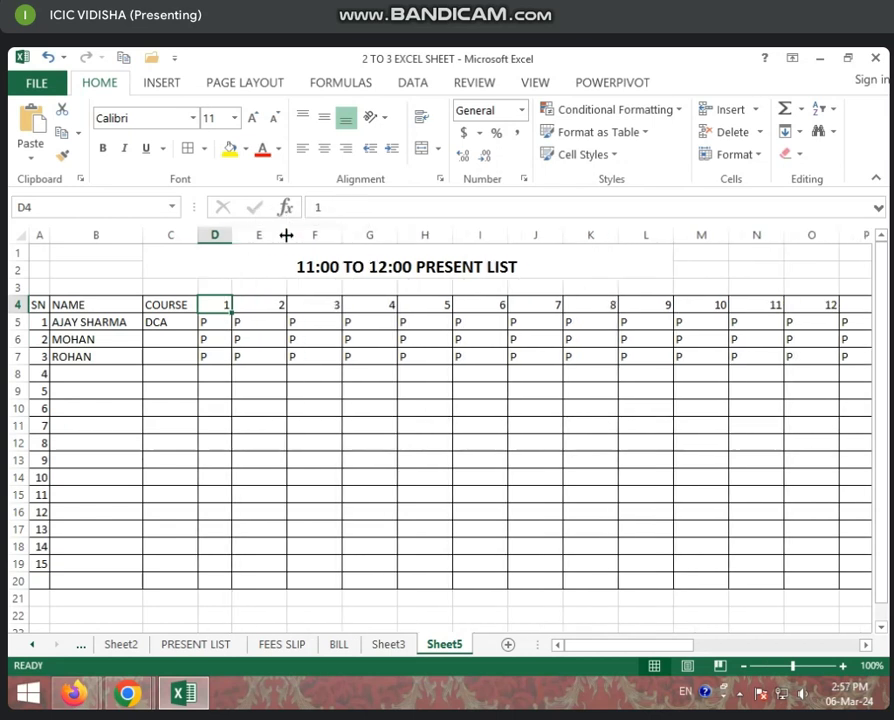
pyautogui.moveTo(287, 236); pyautogui.dragTo(272, 236)
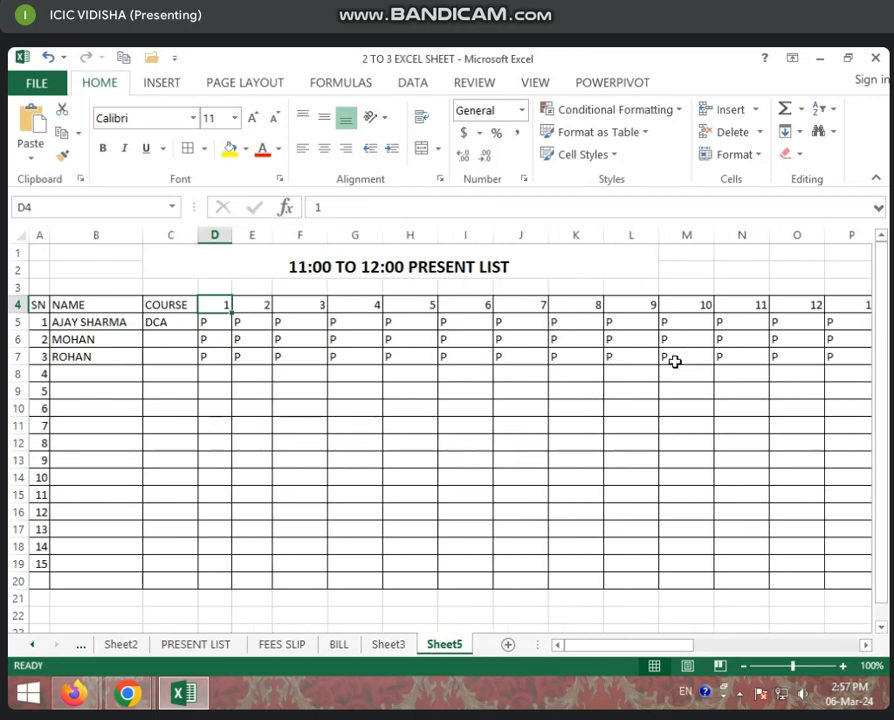
# AutoFit the widths of columns C through AF to their contents.
pyautogui.click(216, 234)
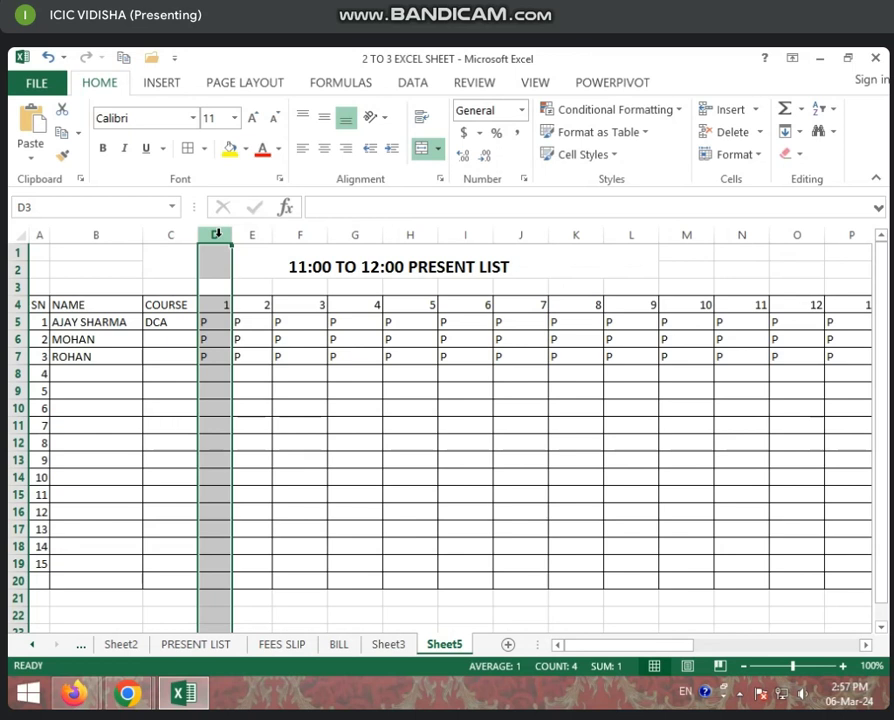
pyautogui.moveTo(217, 234); pyautogui.dragTo(217, 234)
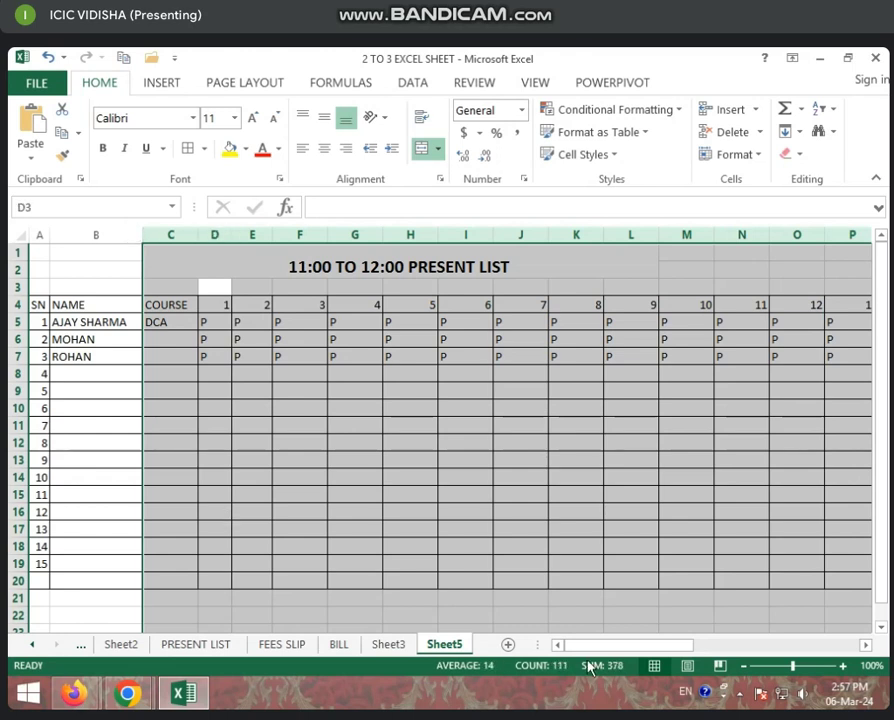
pyautogui.moveTo(626, 650); pyautogui.dragTo(800, 645)
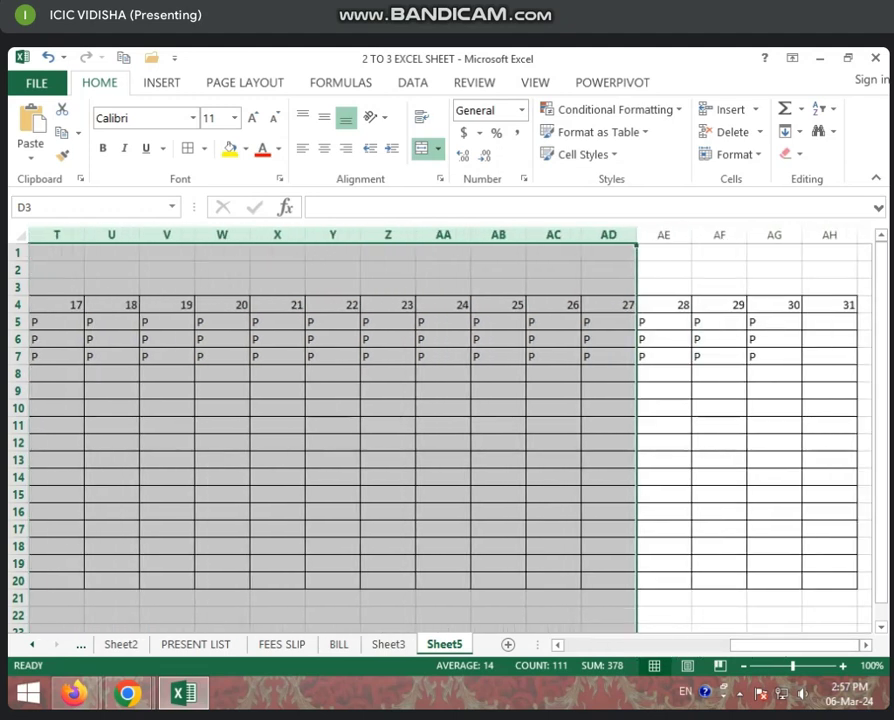
pyautogui.hotkey('ctrl', 'BackSpace')
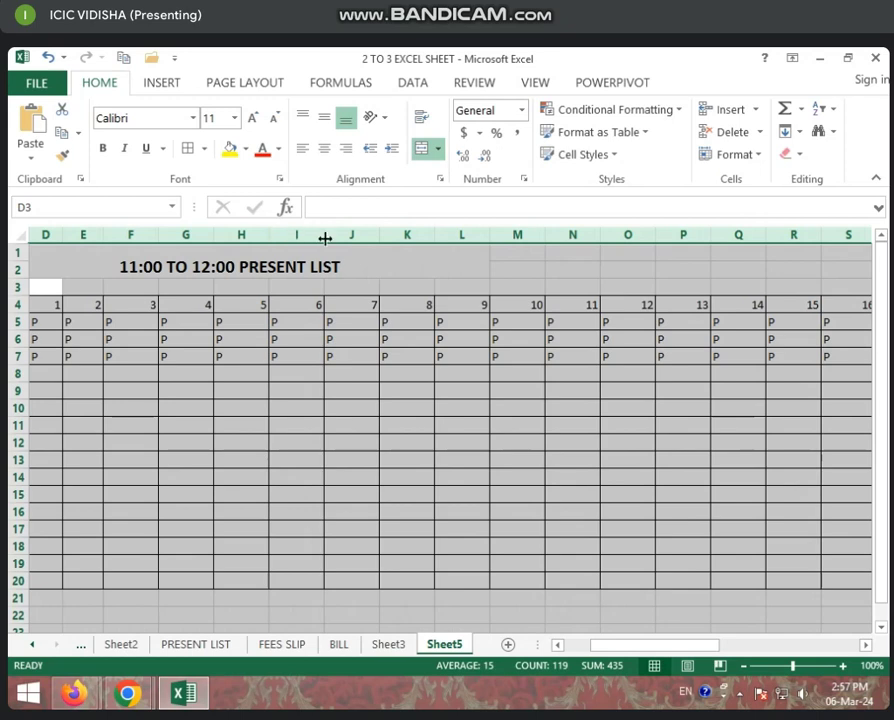
pyautogui.moveTo(325, 238); pyautogui.dragTo(107, 238)
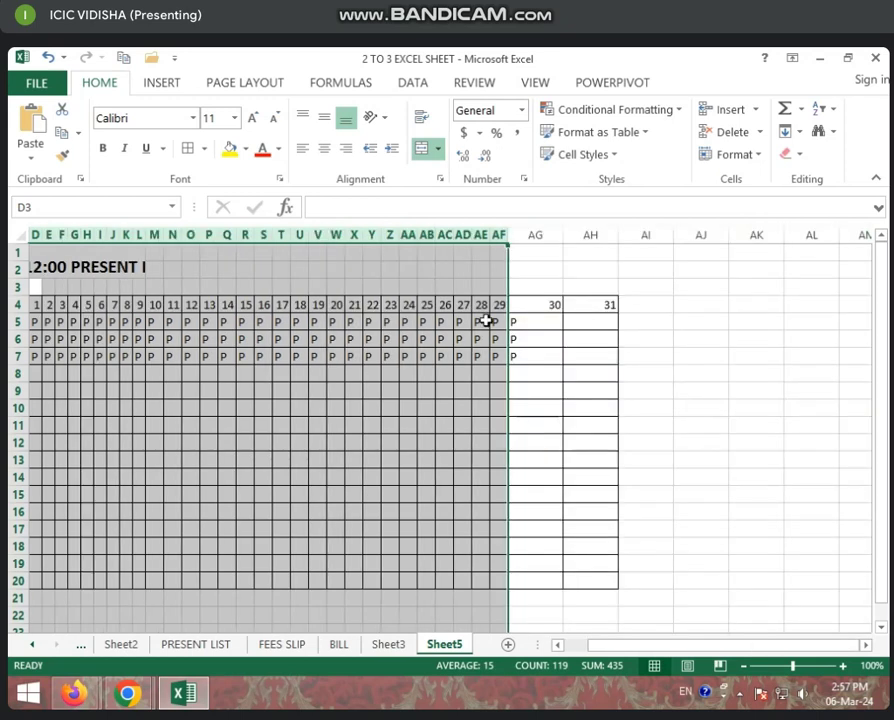
# AutoFit the width of the day 30 column AG to its contents.
pyautogui.click(536, 235)
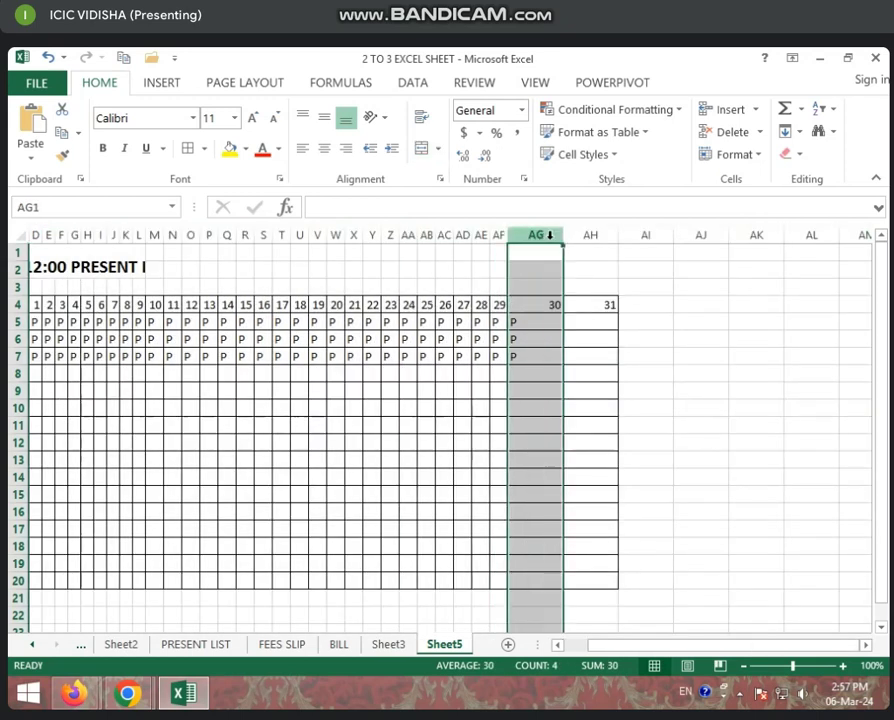
pyautogui.click(558, 322)
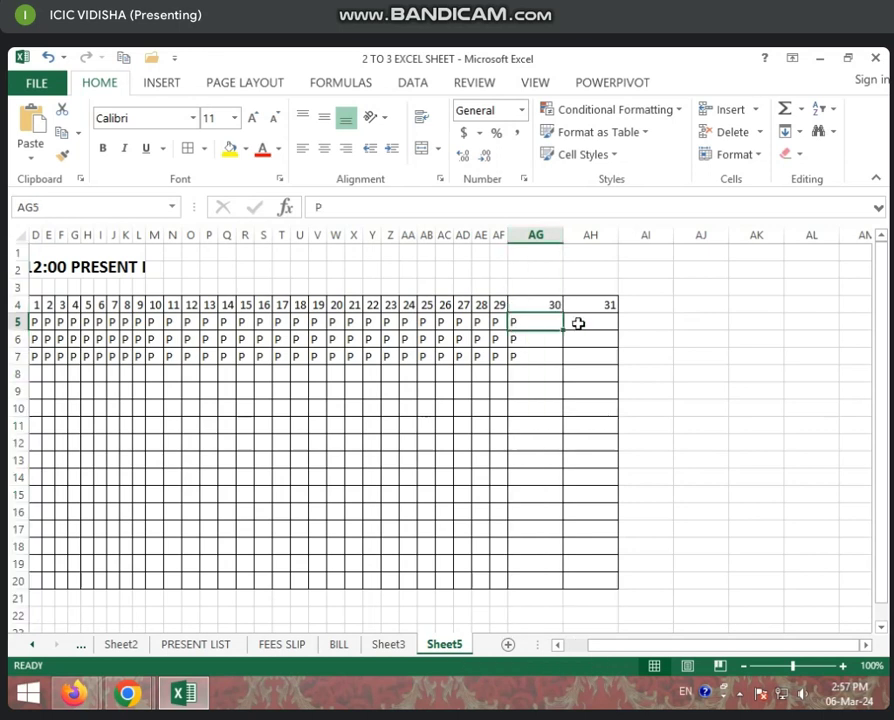
pyautogui.click(598, 323)
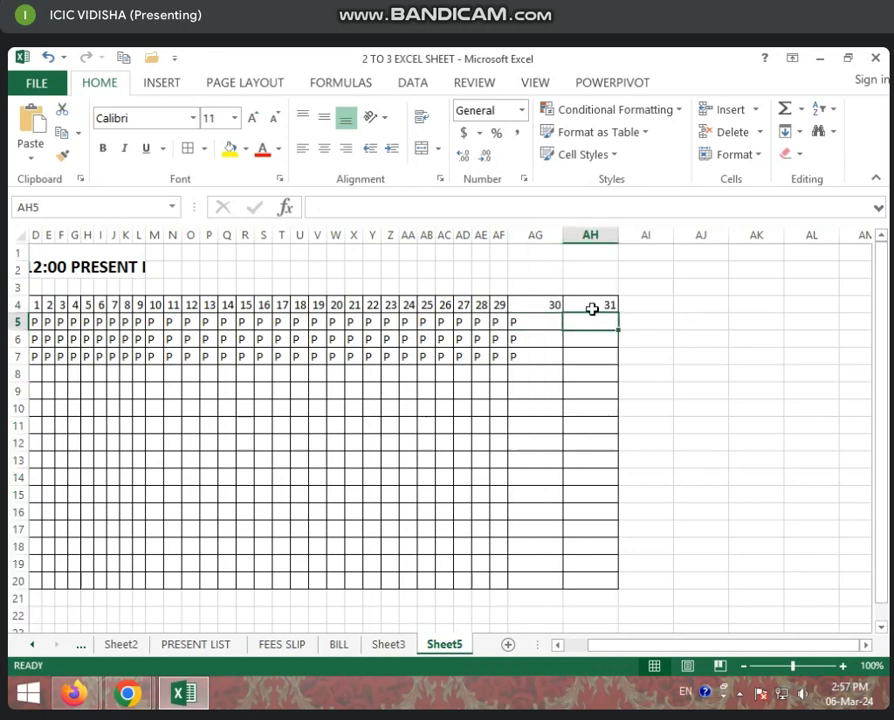
pyautogui.moveTo(662, 650); pyautogui.dragTo(561, 652)
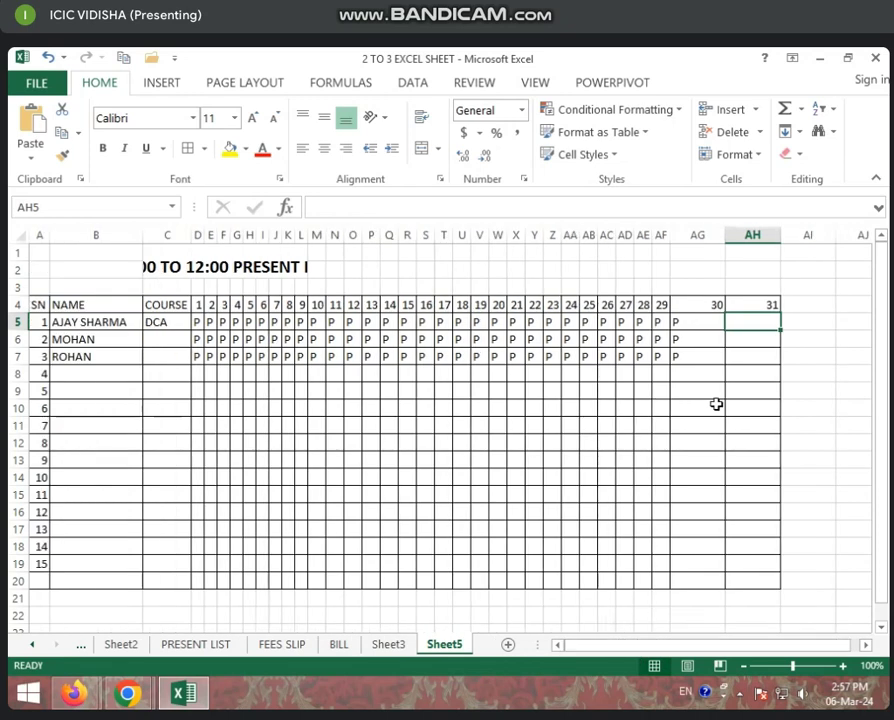
pyautogui.click(727, 234)
pyautogui.click(722, 234)
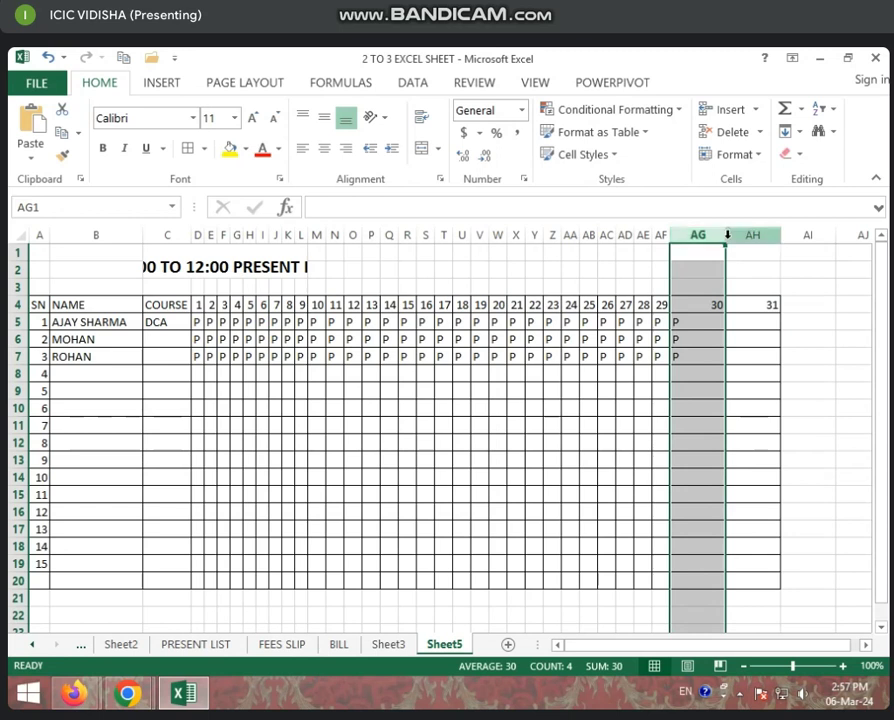
pyautogui.click(728, 235)
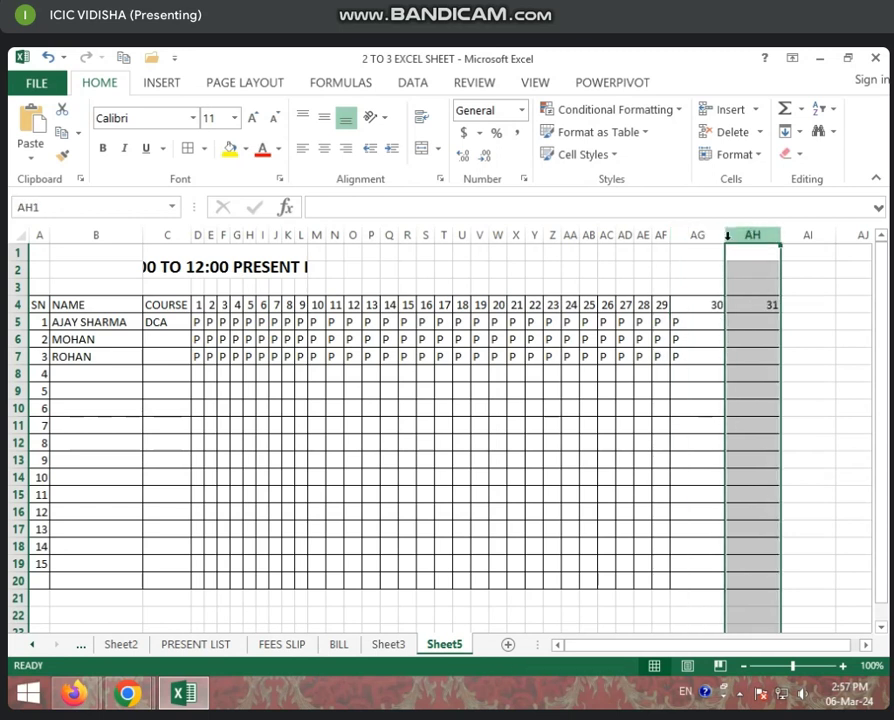
pyautogui.click(721, 236)
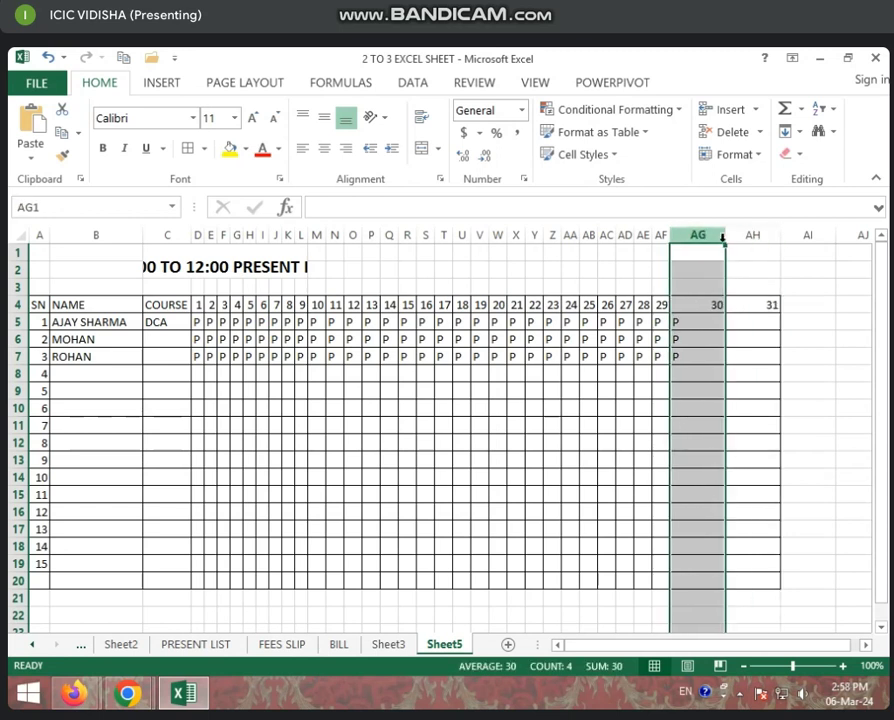
pyautogui.doubleClick(724, 234)
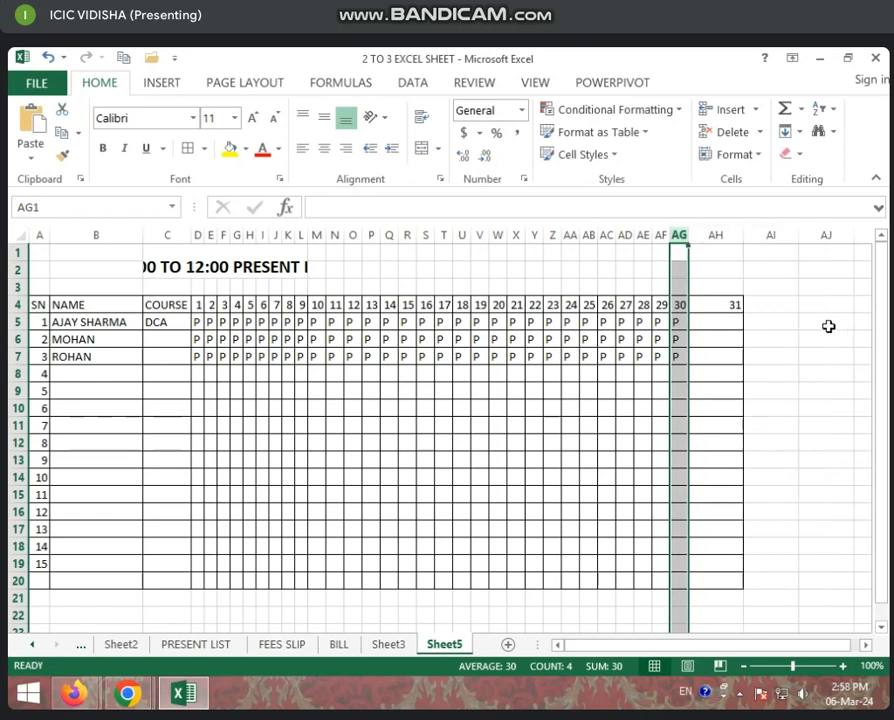
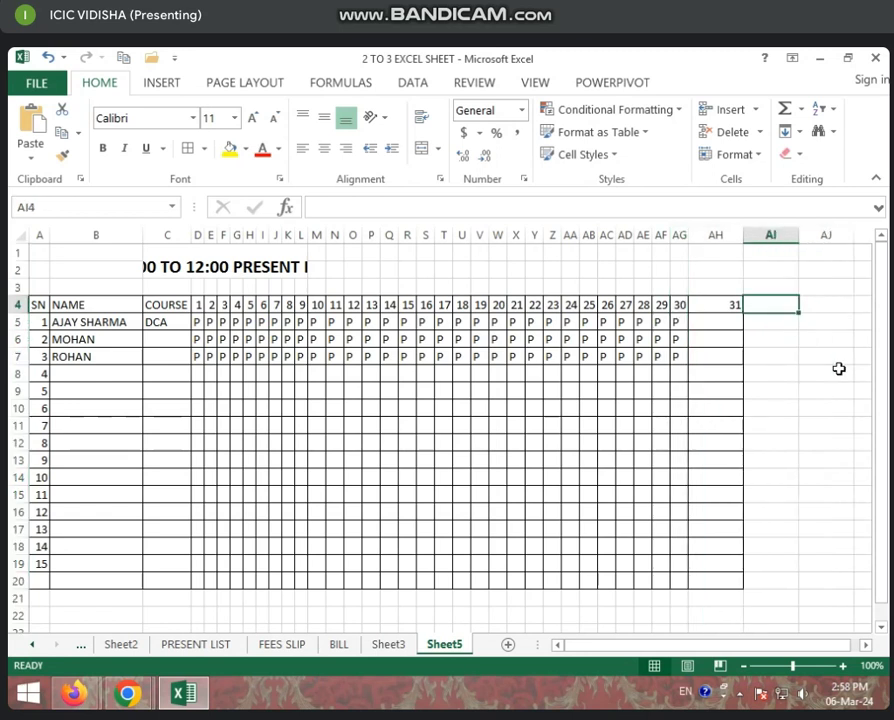
# Enter the heading TOTAL P in AI4 and select AJ4 beside it.
pyautogui.write('L P')
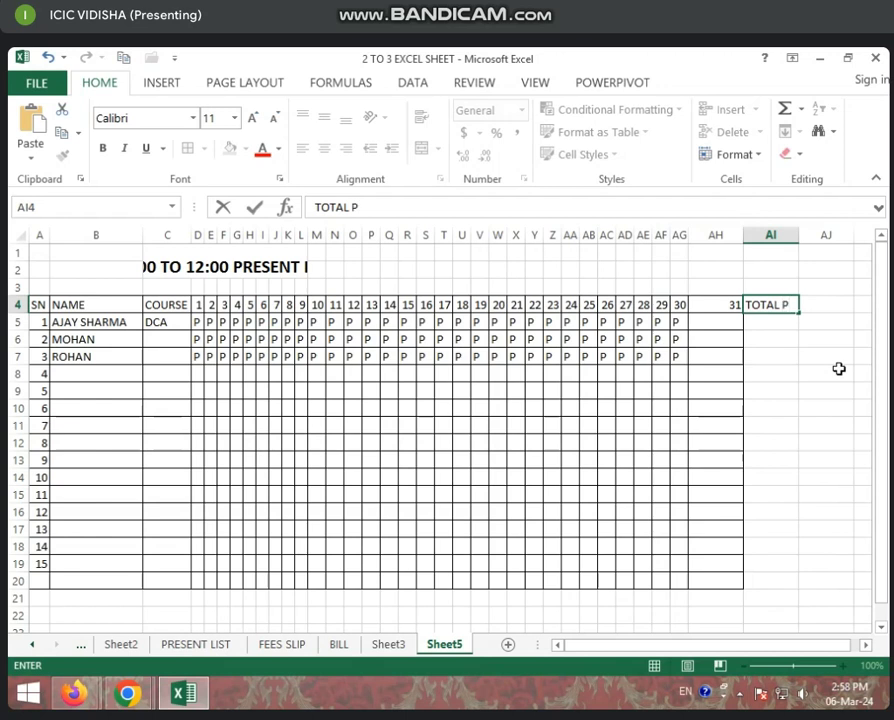
pyautogui.press('Return')
pyautogui.press('Right')
pyautogui.press('Up')
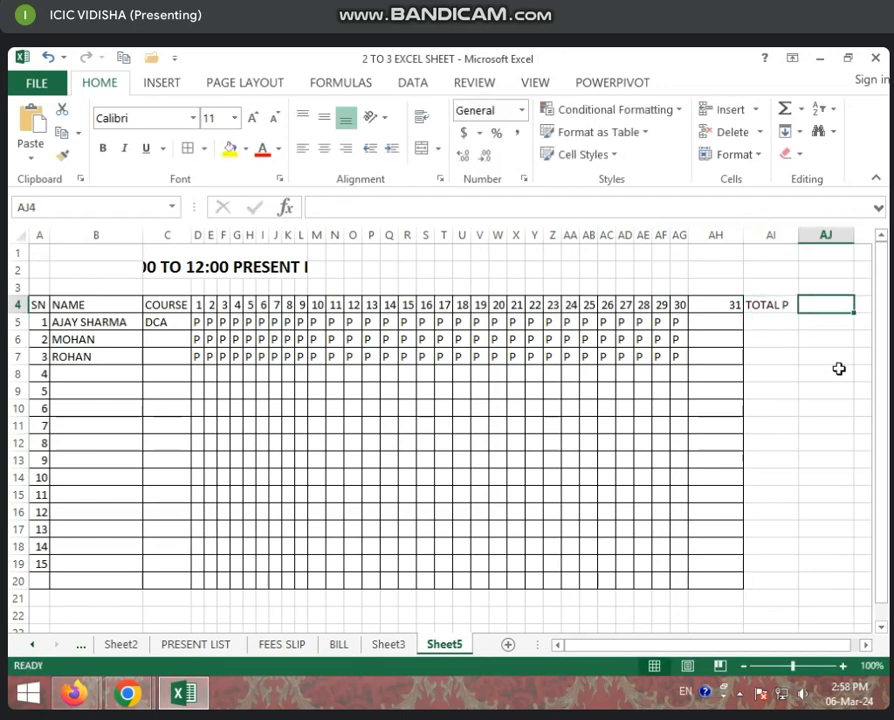
# Enter the heading TOTAL A in AJ4 and TOTAL L in AK4.
pyautogui.write('TOTAL A')
pyautogui.press('Return')
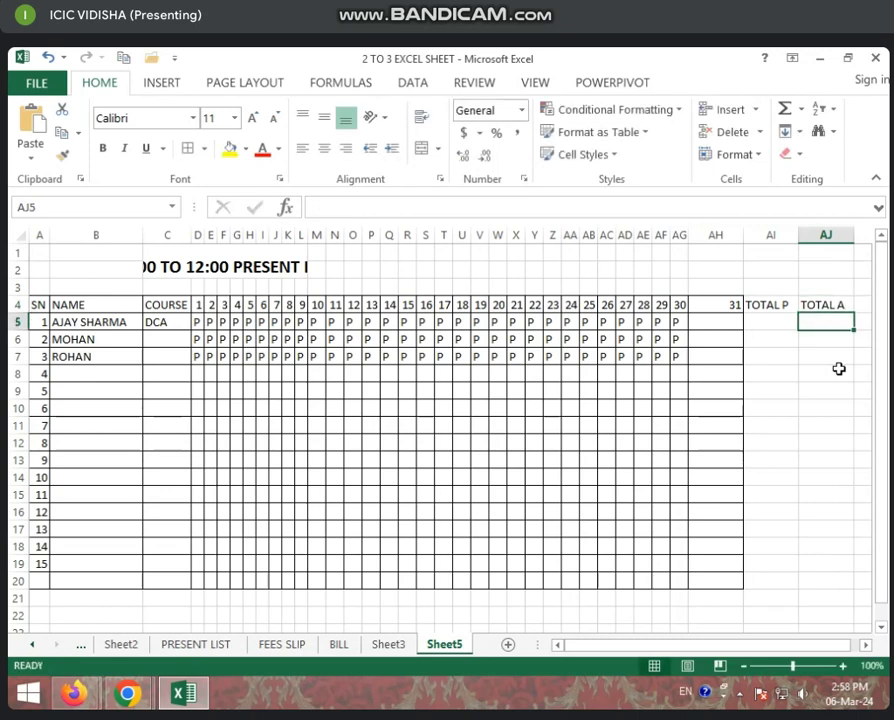
pyautogui.press('Right')
pyautogui.press('Up')
pyautogui.write('TOAT')
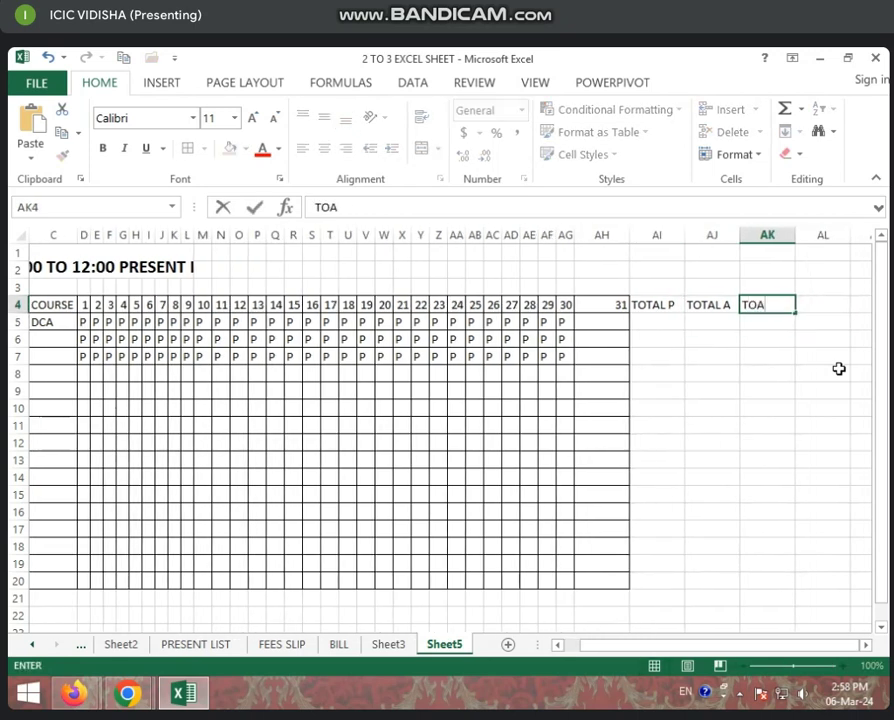
pyautogui.press('BackSpace')
pyautogui.press('BackSpace')
pyautogui.press('BackSpace')
pyautogui.press('Return')
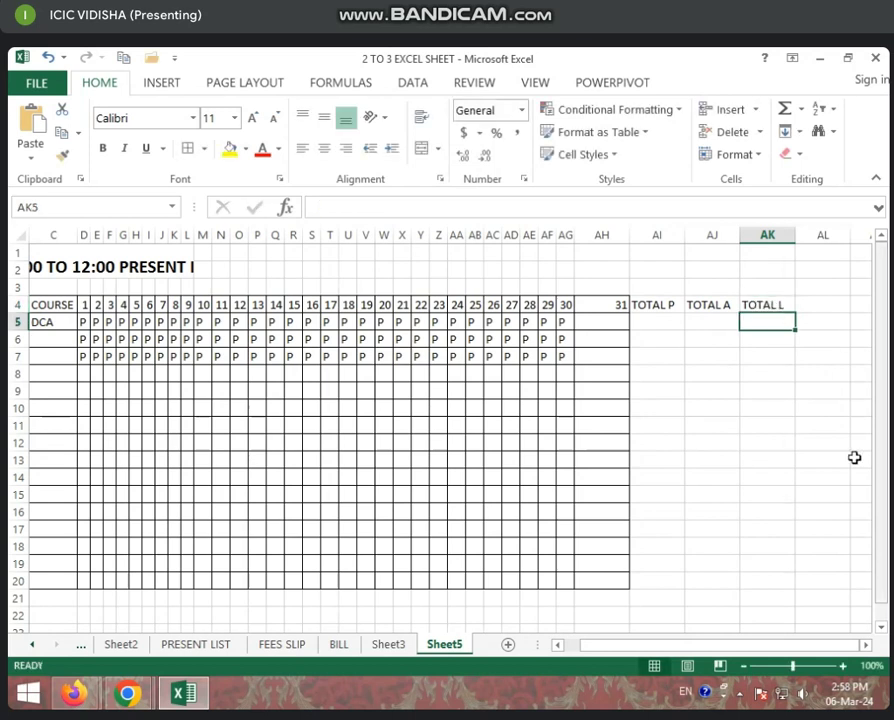
# Apply all borders to the totals block AI4:AL20.
pyautogui.moveTo(666, 304); pyautogui.dragTo(806, 583)
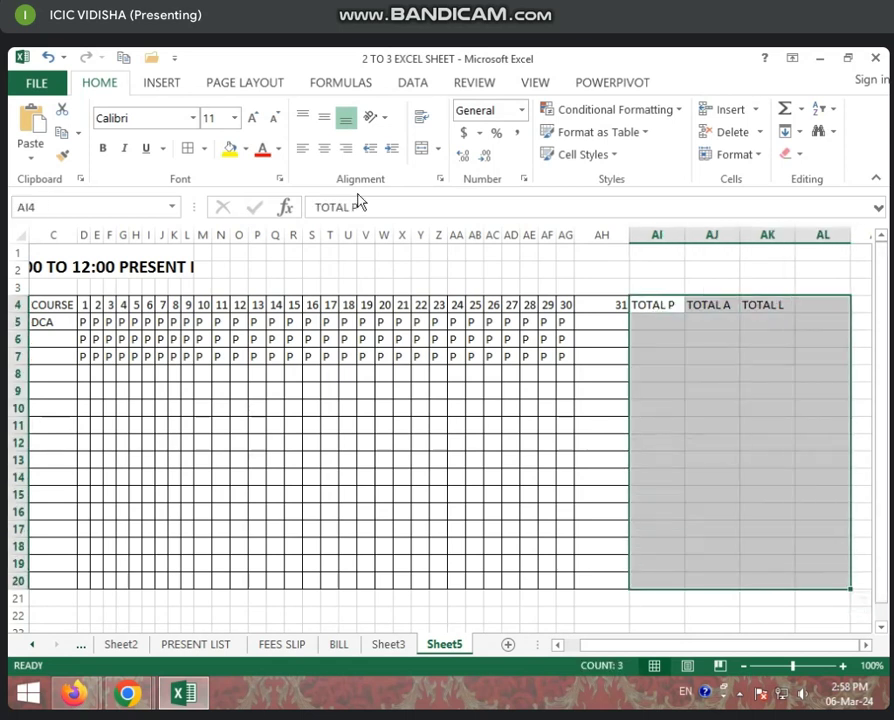
pyautogui.click(188, 150)
pyautogui.click(668, 330)
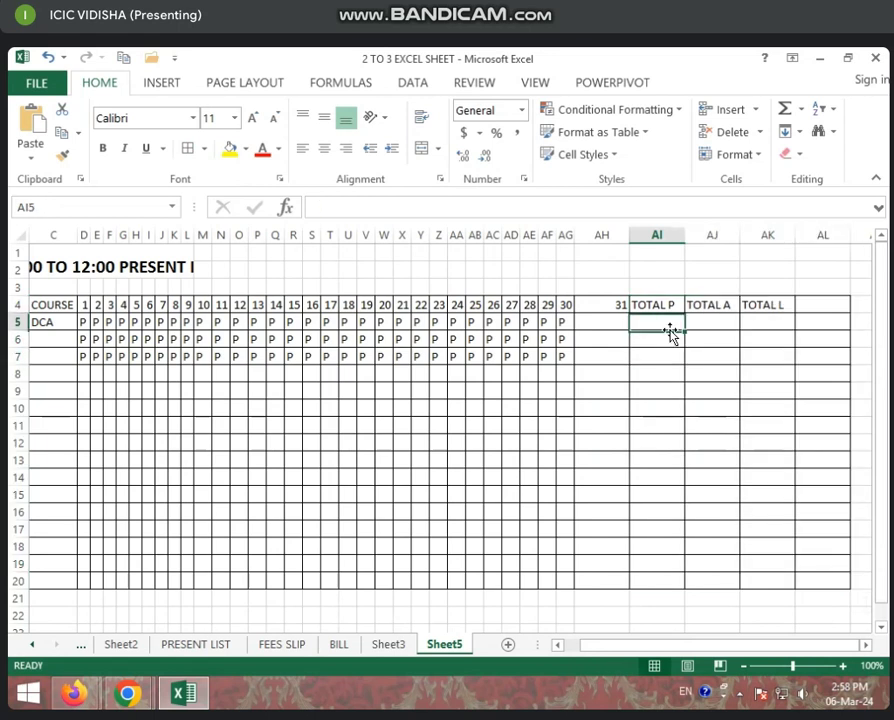
pyautogui.click(653, 307)
pyautogui.click(655, 321)
pyautogui.click(725, 321)
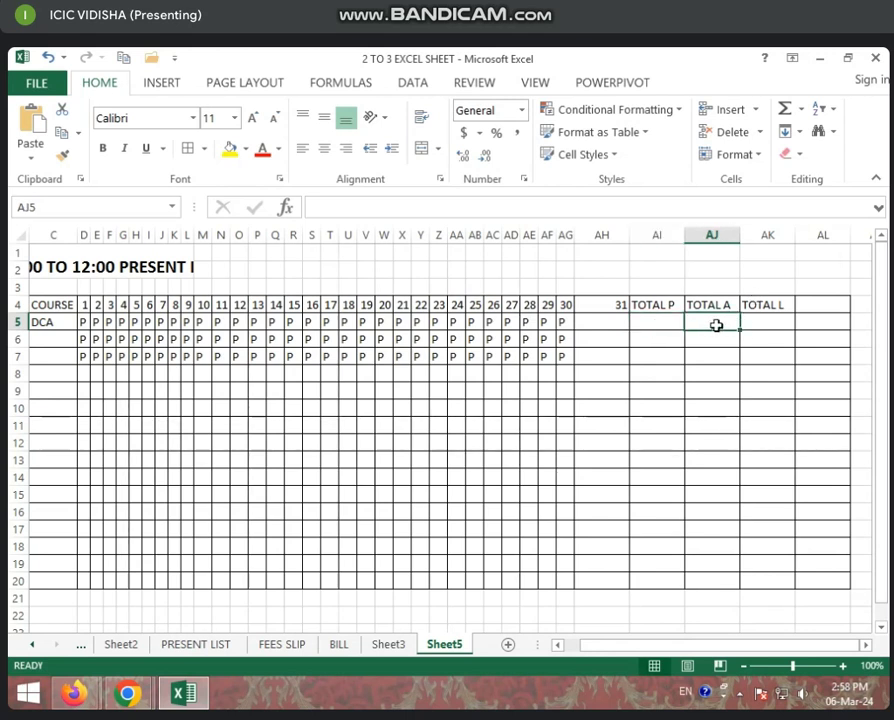
pyautogui.click(777, 323)
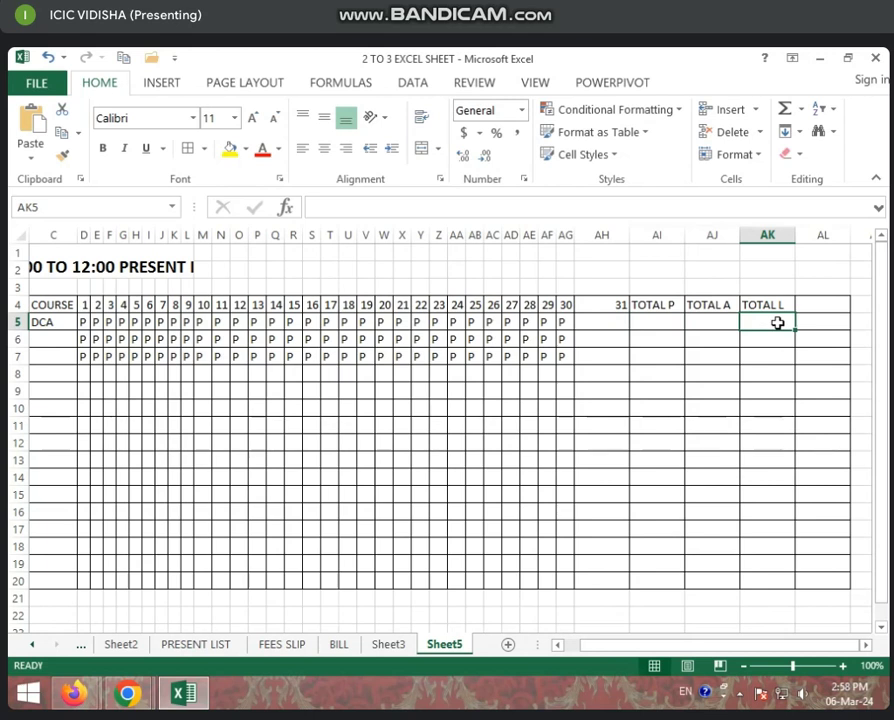
pyautogui.click(698, 320)
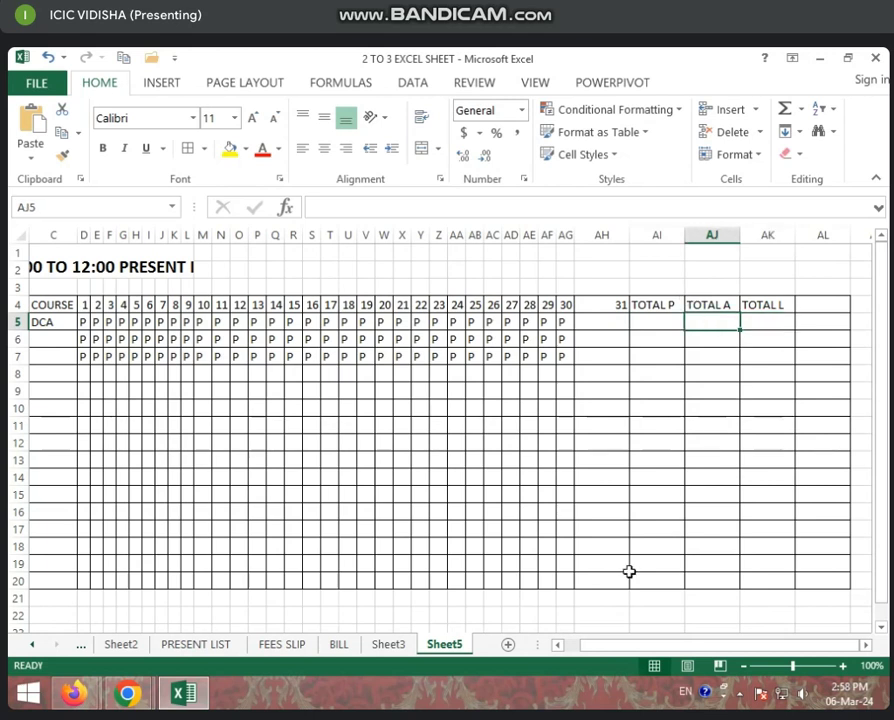
# Enter the formula =COUNTIF(D5:AG5,"P") in AI5 to count the first student's present days.
pyautogui.click(842, 665)
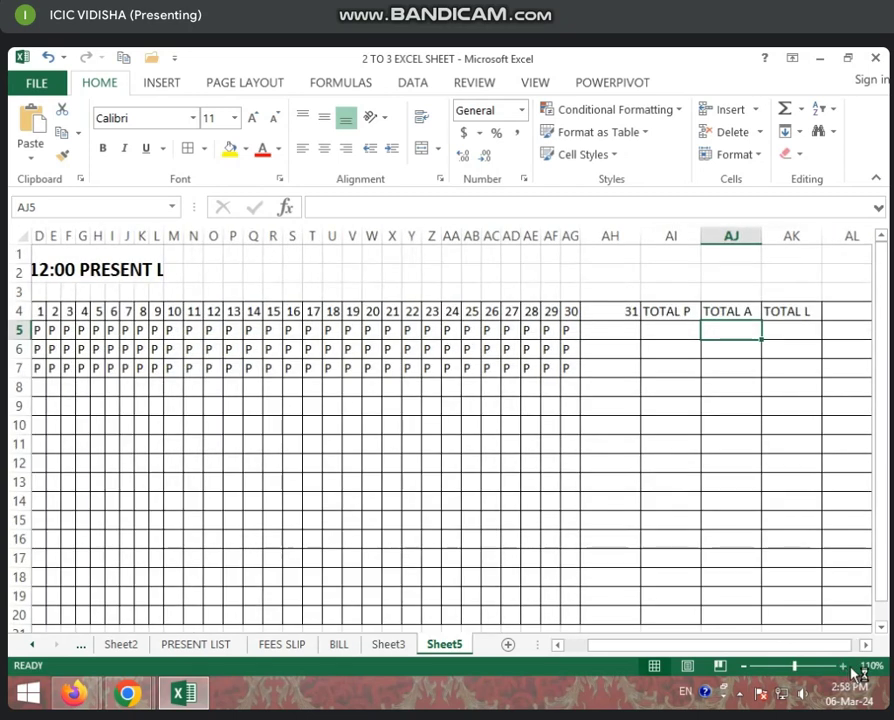
pyautogui.click(842, 665)
pyautogui.click(698, 322)
pyautogui.scroll(1, 566, 336)
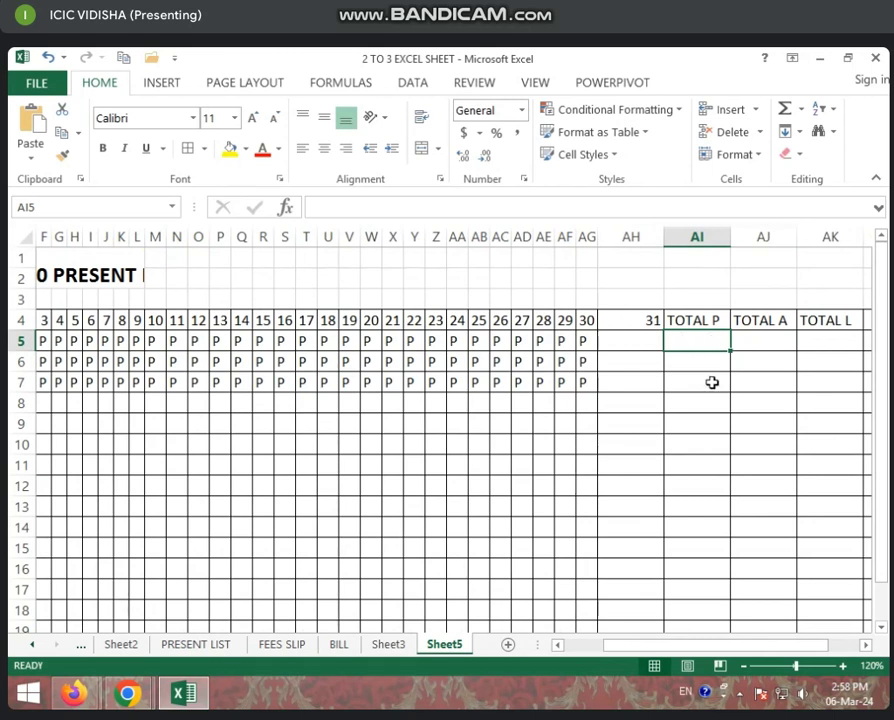
pyautogui.write('=')
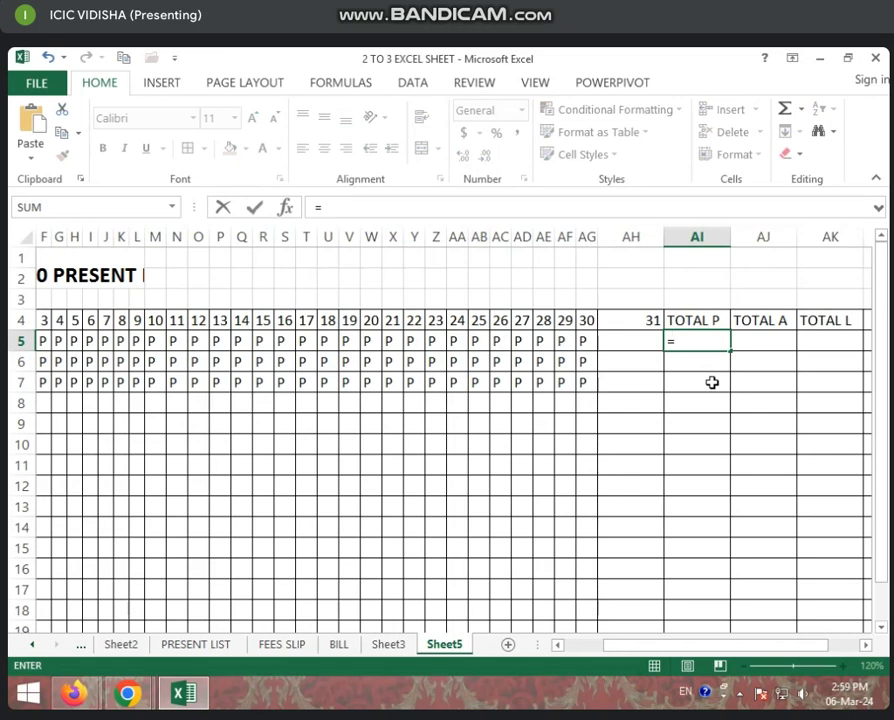
pyautogui.write('COU')
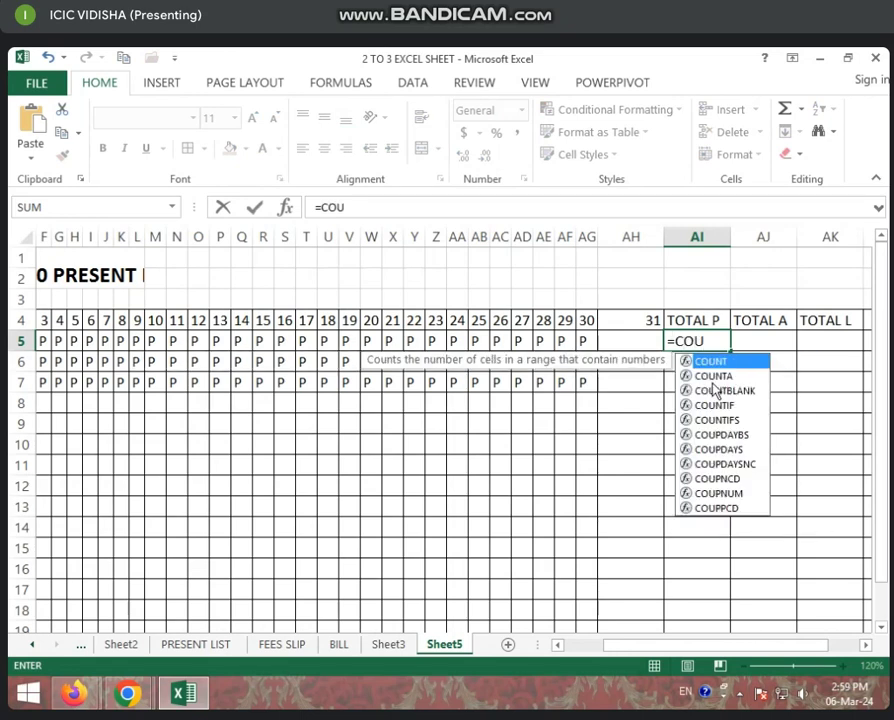
pyautogui.write('NT')
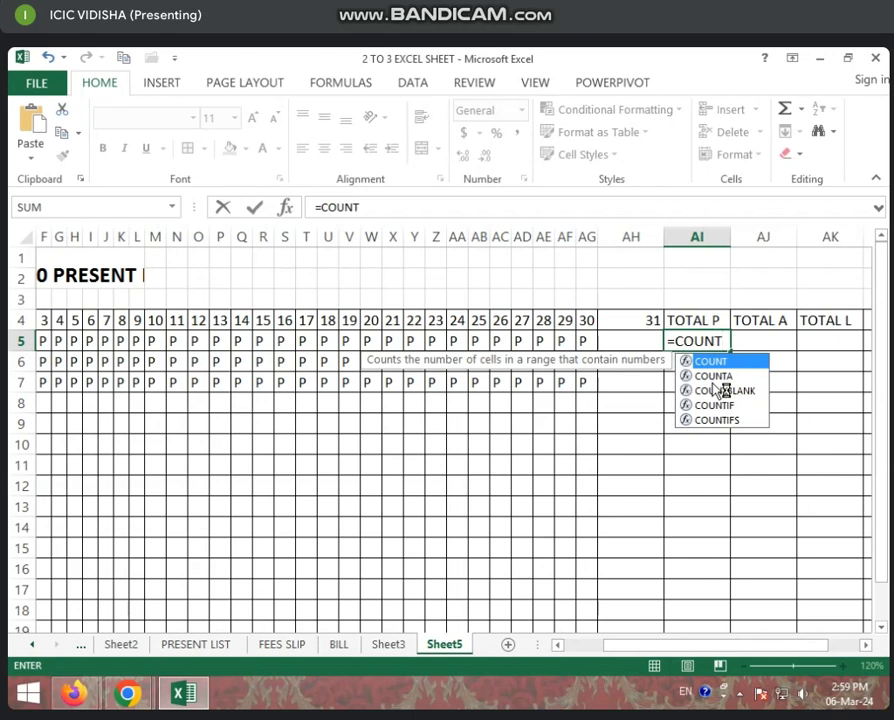
pyautogui.write('IF')
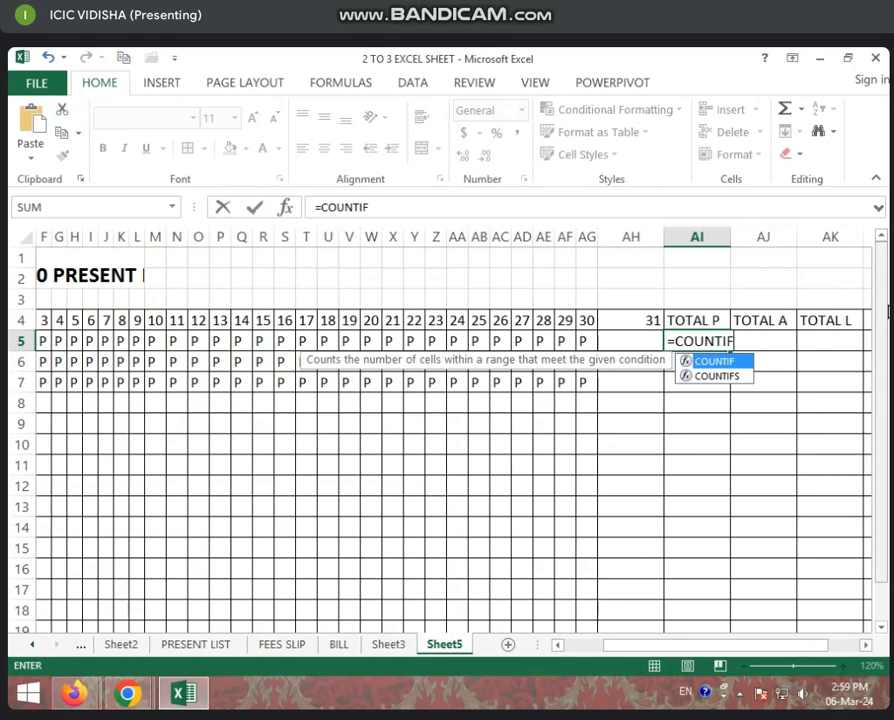
pyautogui.write('(')
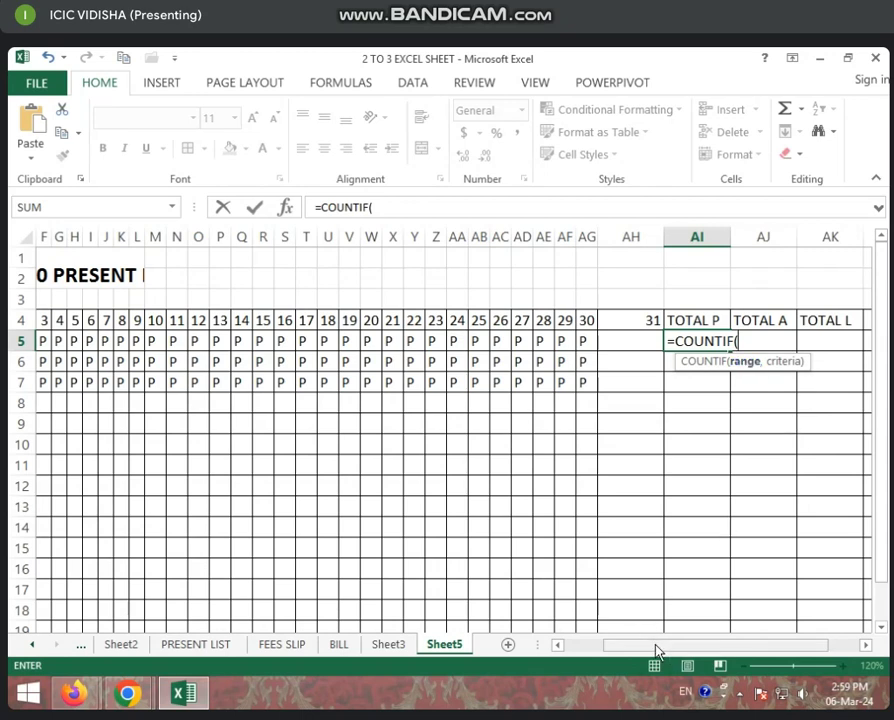
pyautogui.moveTo(657, 650); pyautogui.dragTo(611, 654)
pyautogui.moveTo(237, 341); pyautogui.dragTo(816, 338)
pyautogui.moveTo(672, 657); pyautogui.dragTo(706, 654)
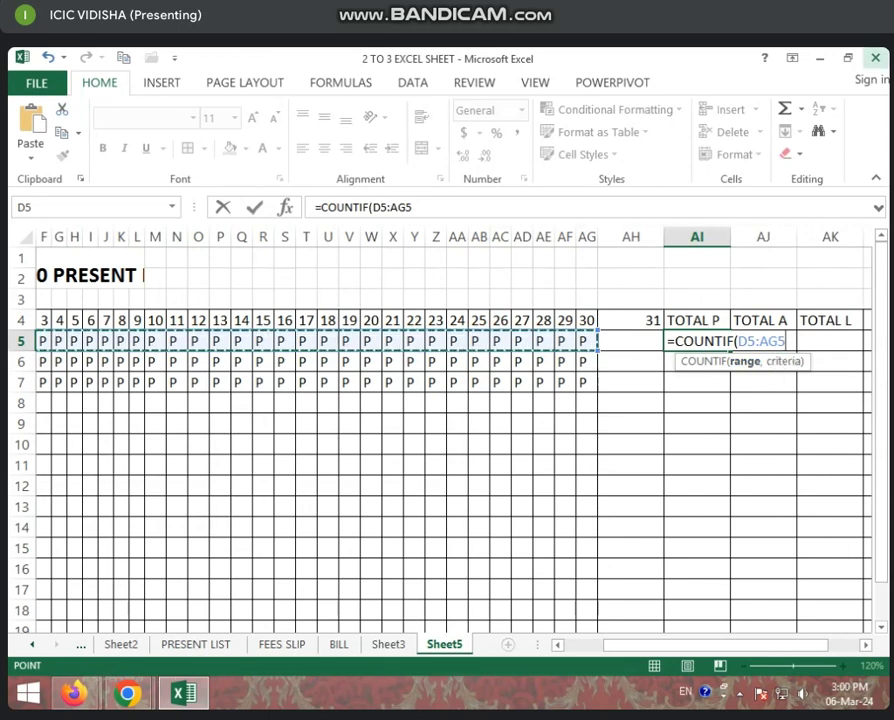
pyautogui.write(',')
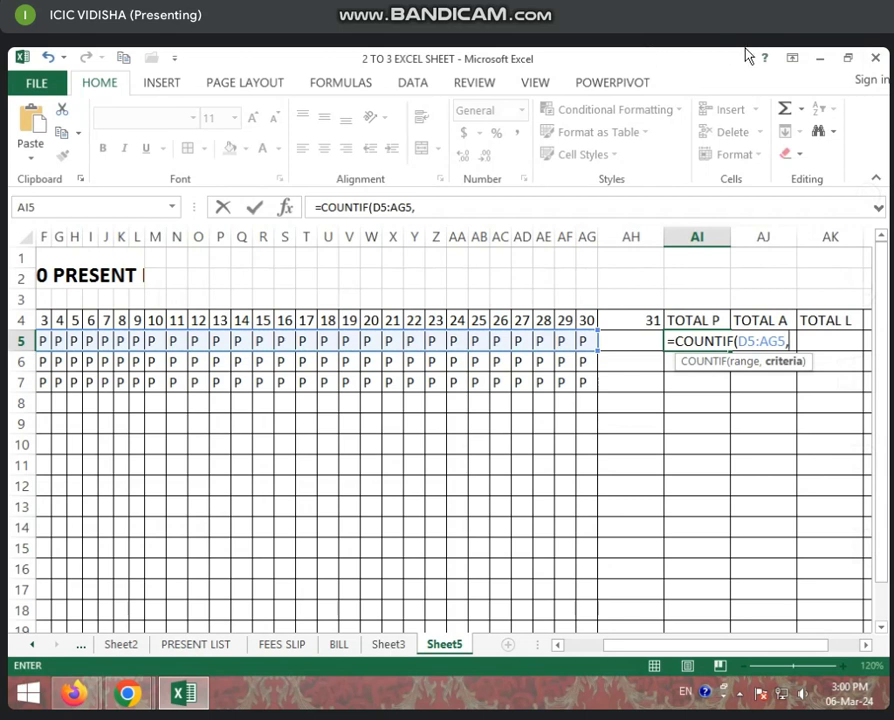
pyautogui.write('"P')
pyautogui.write(')')
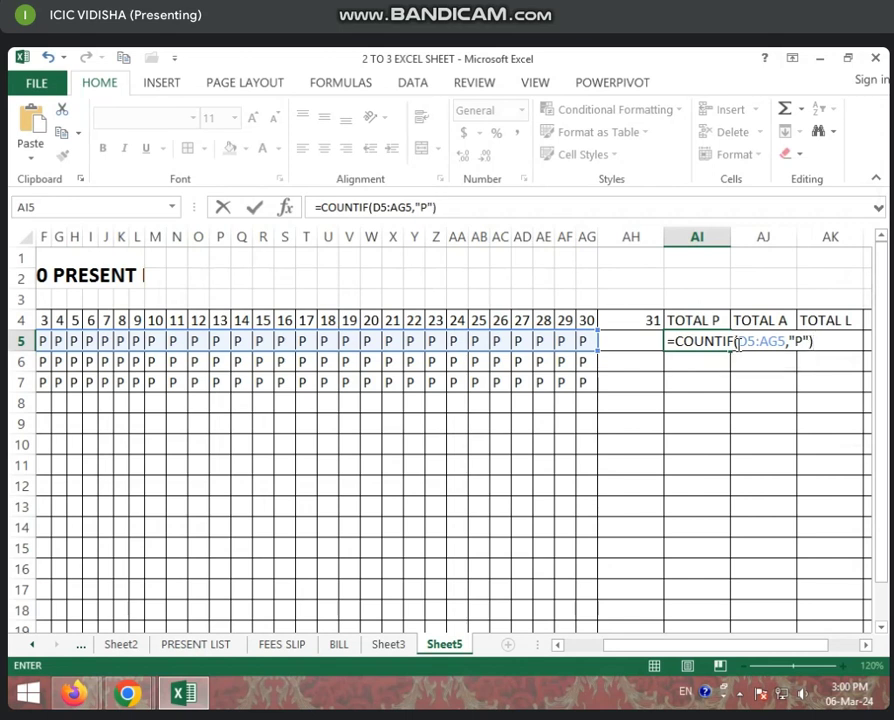
pyautogui.press('Return')
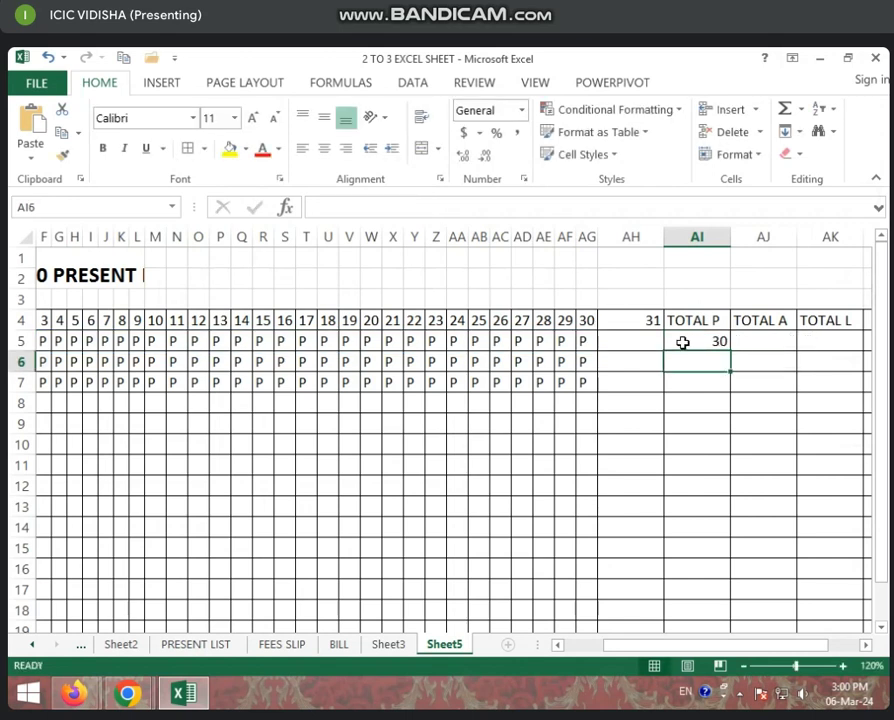
# Change the first student's marks in row 5 to A on days 17 and 11, and to L on days 8 and 5.
pyautogui.click(688, 344)
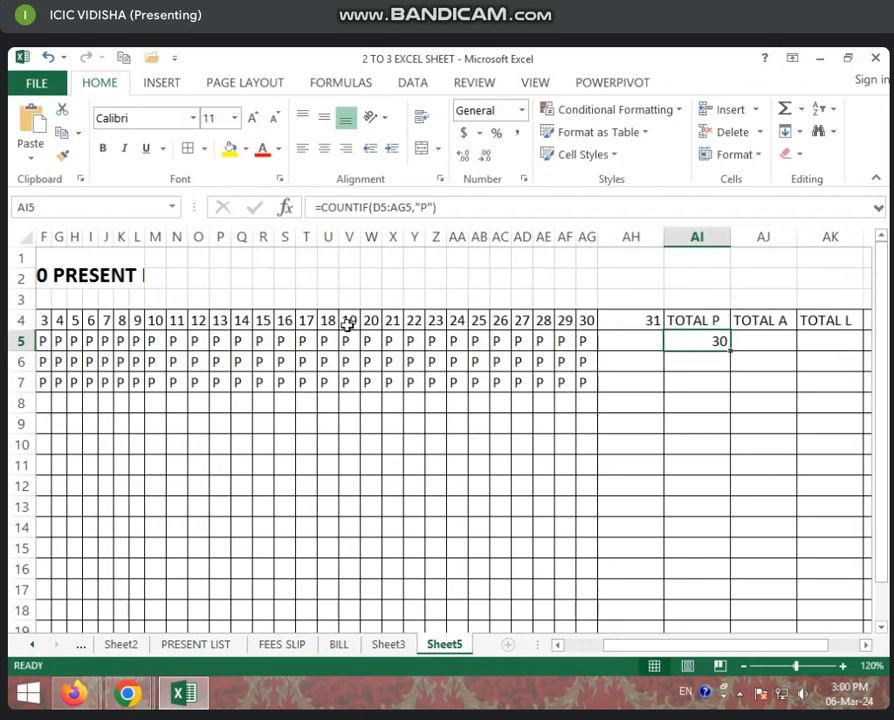
pyautogui.click(300, 343)
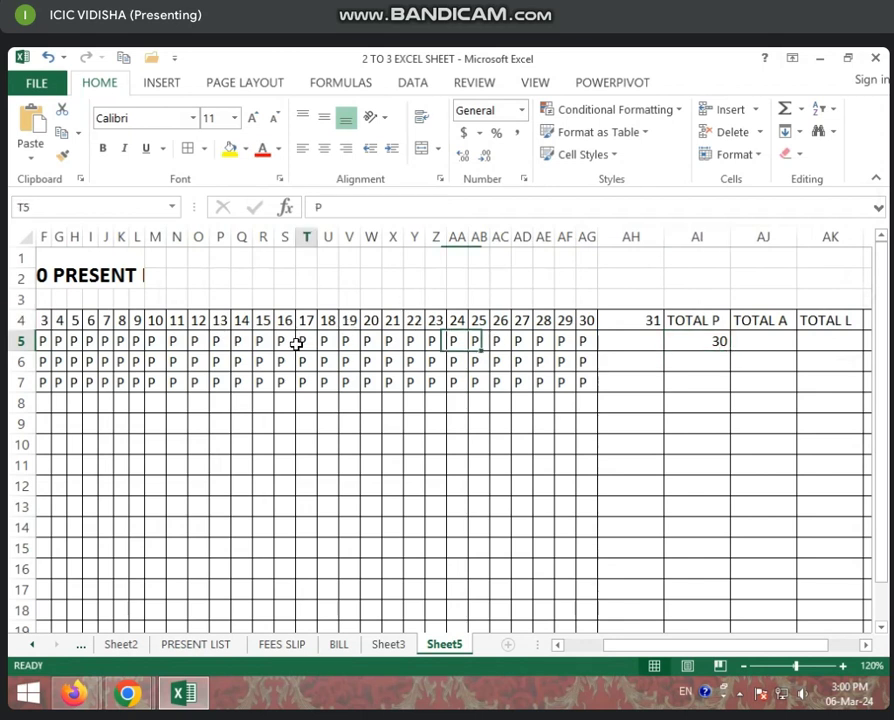
pyautogui.write('A')
pyautogui.click(346, 368)
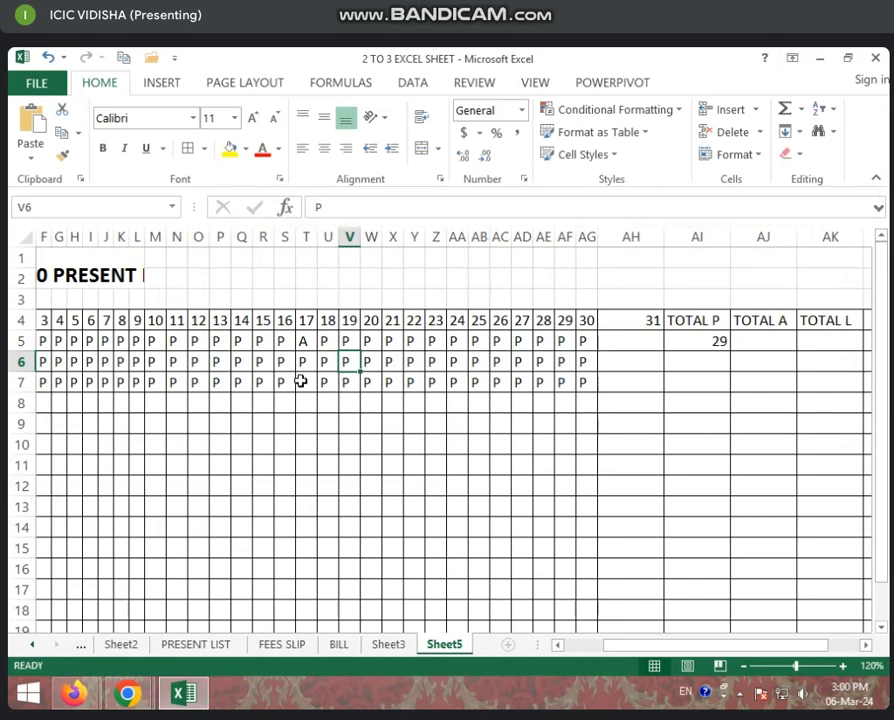
pyautogui.click(178, 342)
pyautogui.write('A')
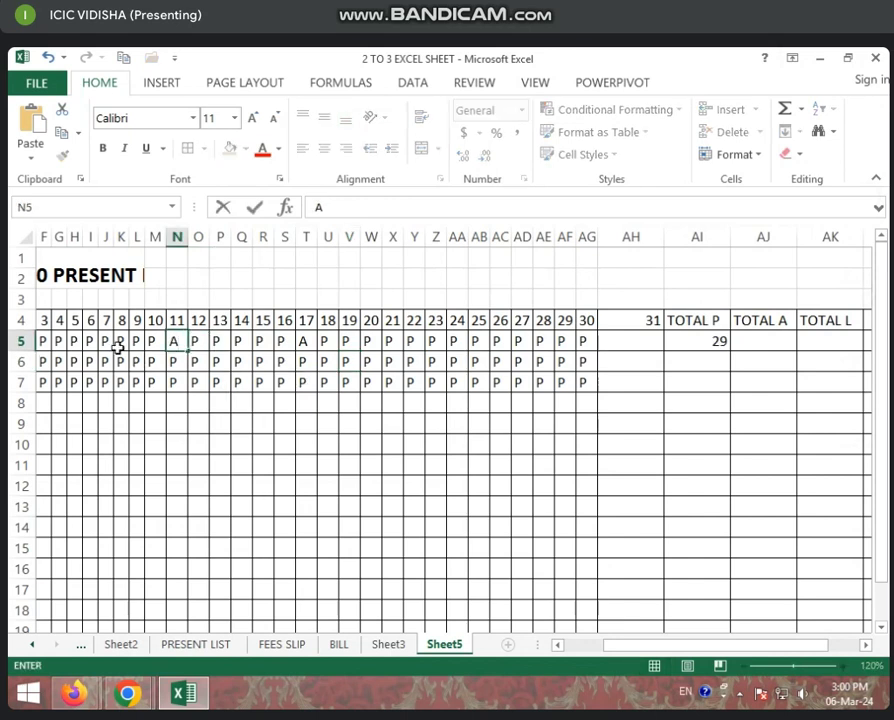
pyautogui.click(120, 346)
pyautogui.write('L')
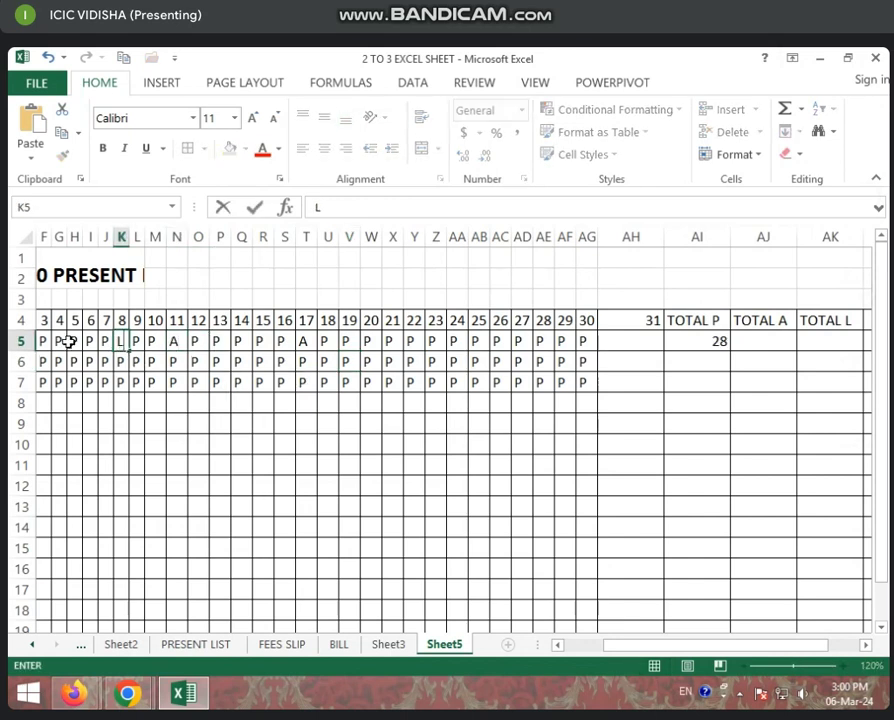
pyautogui.click(72, 343)
pyautogui.write('L')
pyautogui.click(84, 355)
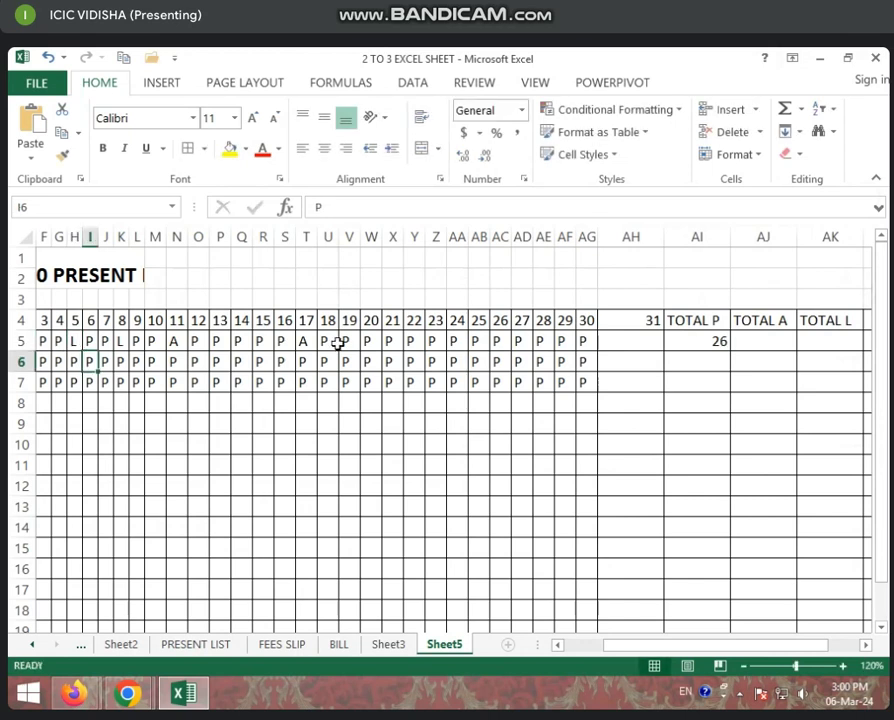
# Fill the TOTAL P formula from AI5 down to AI7 and check the copied formulas.
pyautogui.click(697, 344)
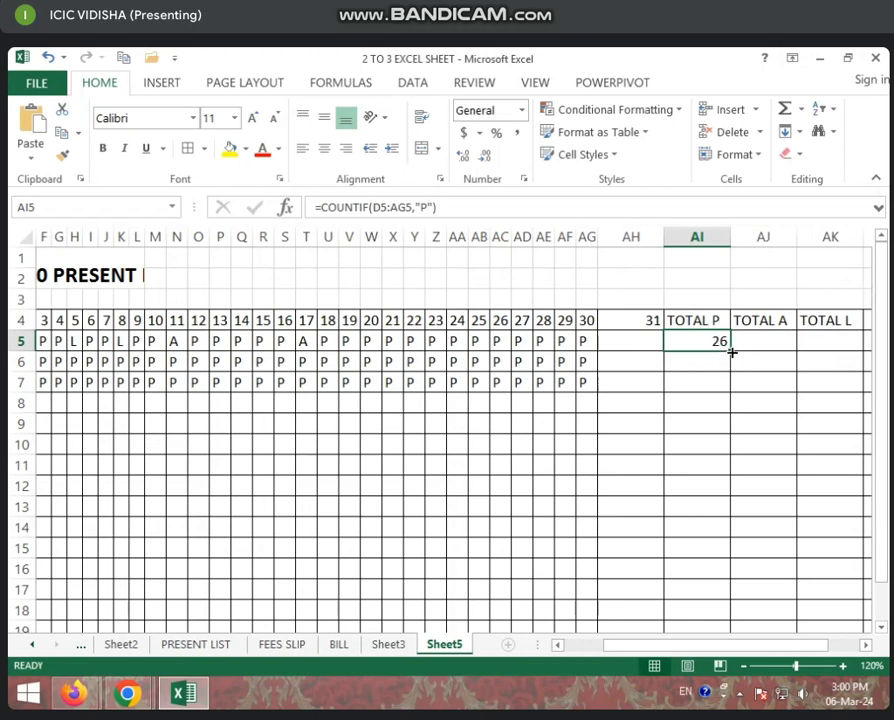
pyautogui.moveTo(732, 352); pyautogui.dragTo(734, 390)
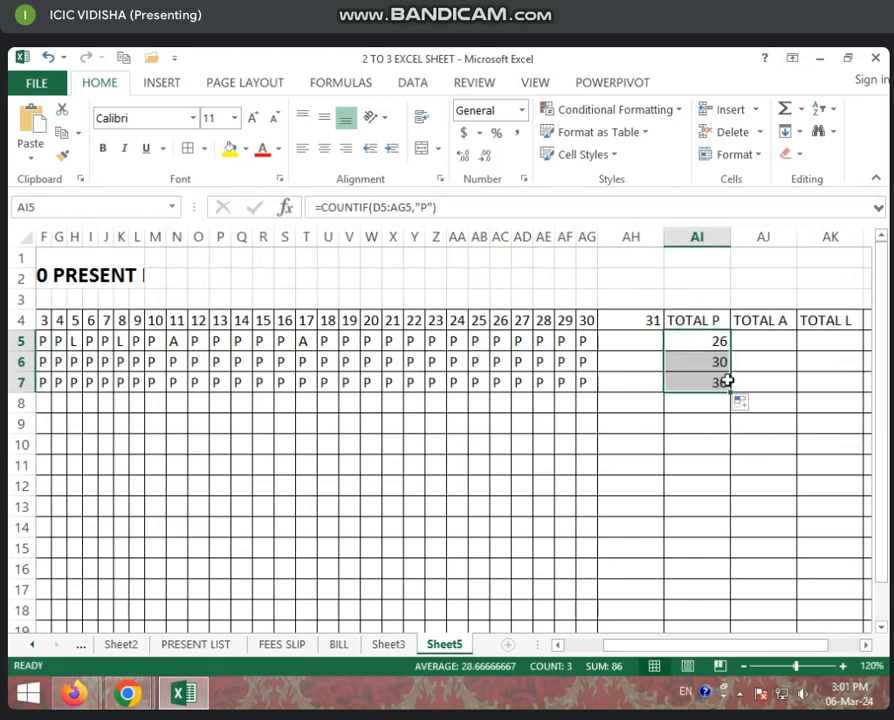
pyautogui.click(714, 364)
pyautogui.click(714, 382)
pyautogui.click(699, 372)
pyautogui.click(684, 377)
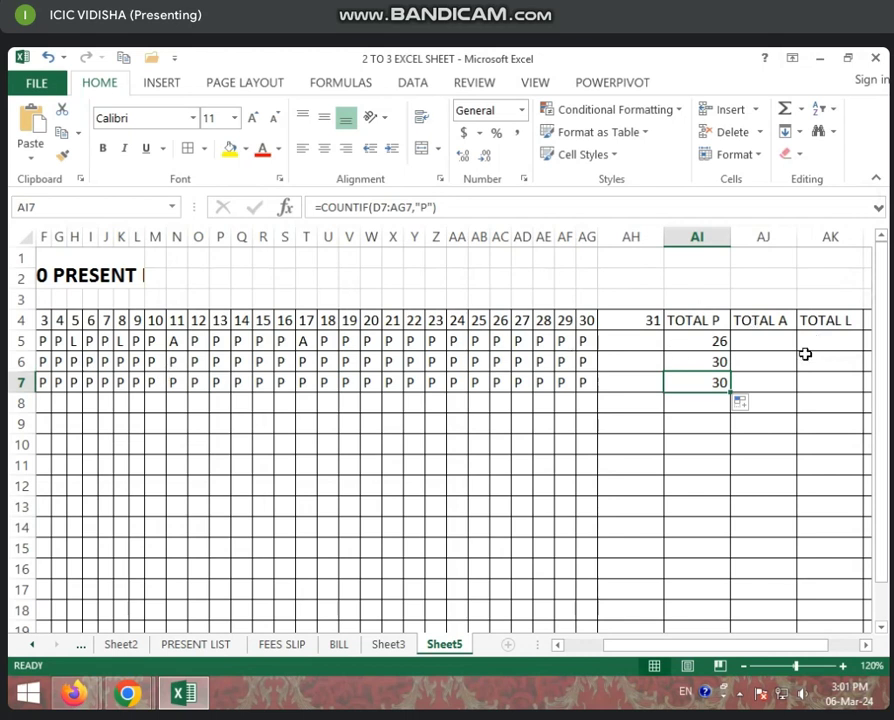
# Enter the formula =COUNTIF(D5:AG5,"A") in AJ5 to count the first student's absent days.
pyautogui.click(771, 337)
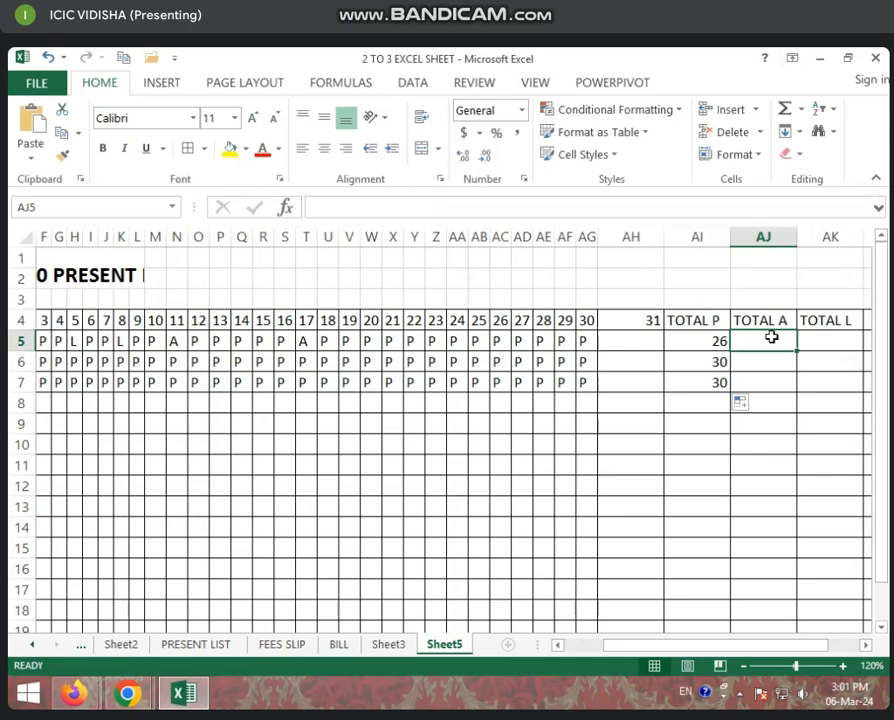
pyautogui.write('=')
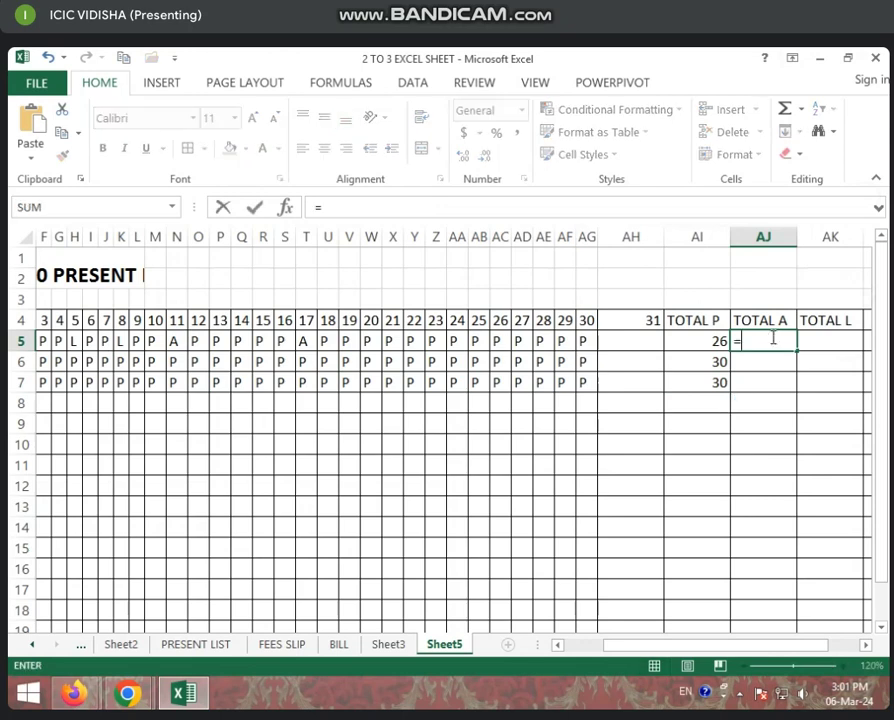
pyautogui.write('COUNTIF')
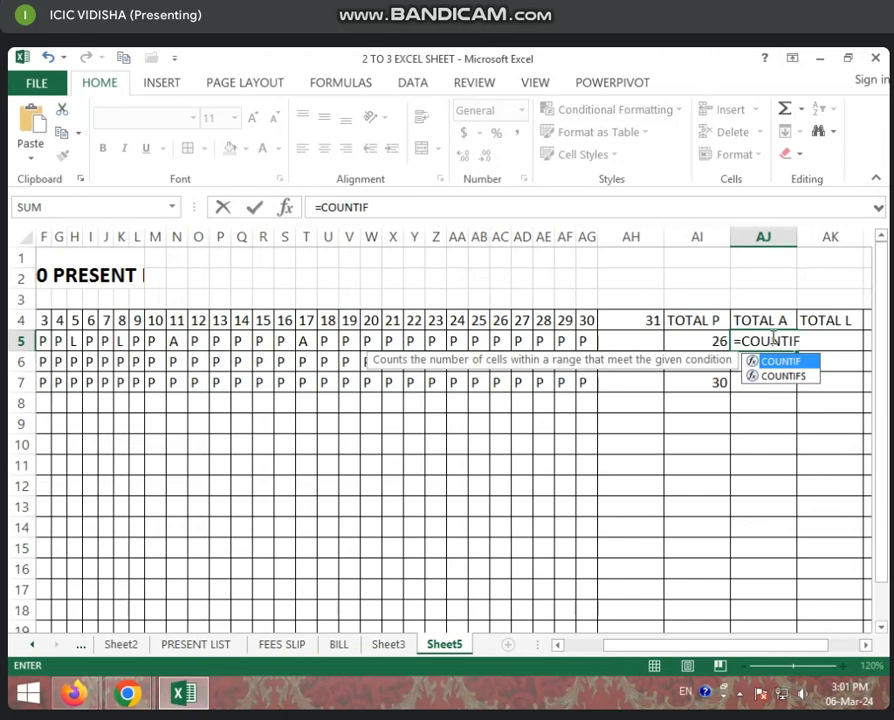
pyautogui.write('(')
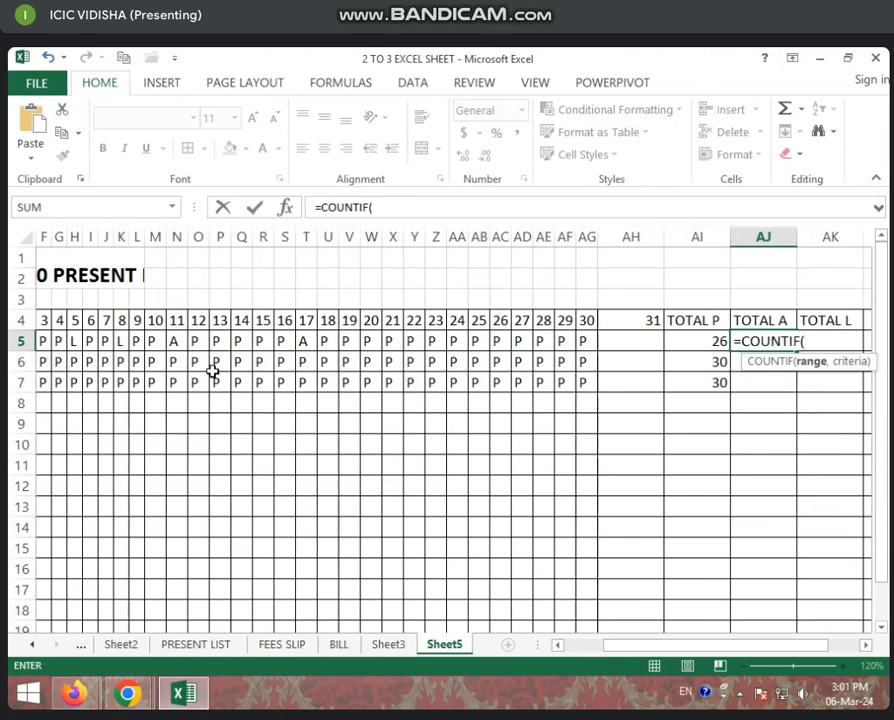
pyautogui.moveTo(632, 652); pyautogui.dragTo(586, 652)
pyautogui.click(238, 343)
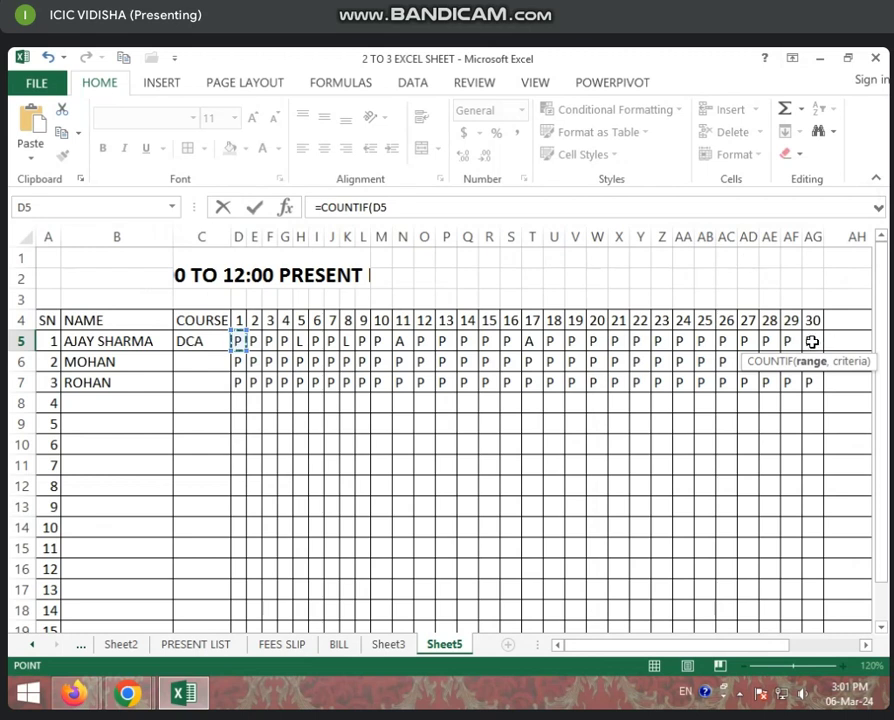
pyautogui.moveTo(243, 341); pyautogui.dragTo(822, 342)
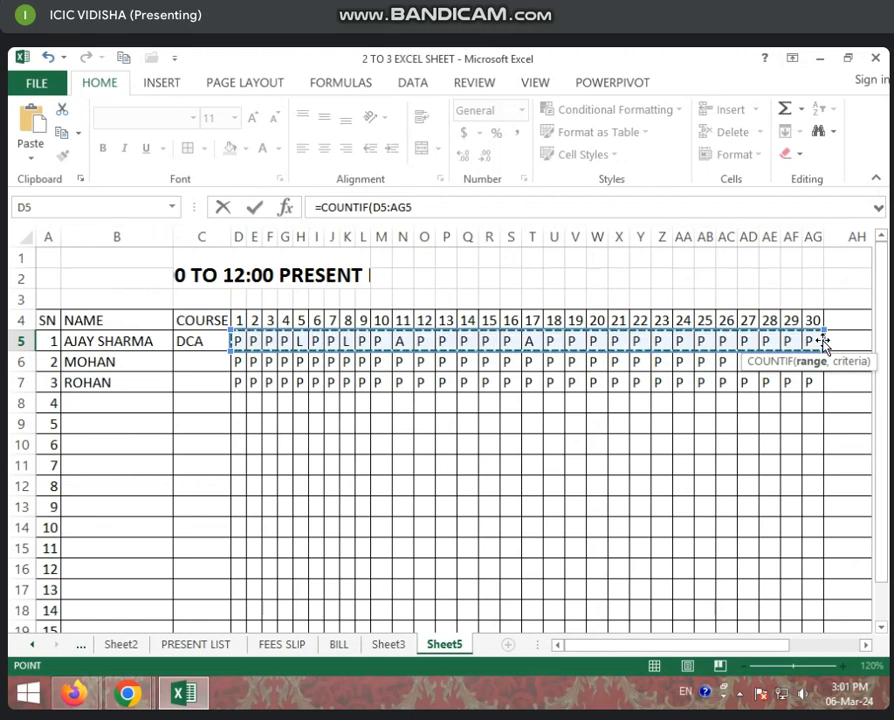
pyautogui.click(238, 344)
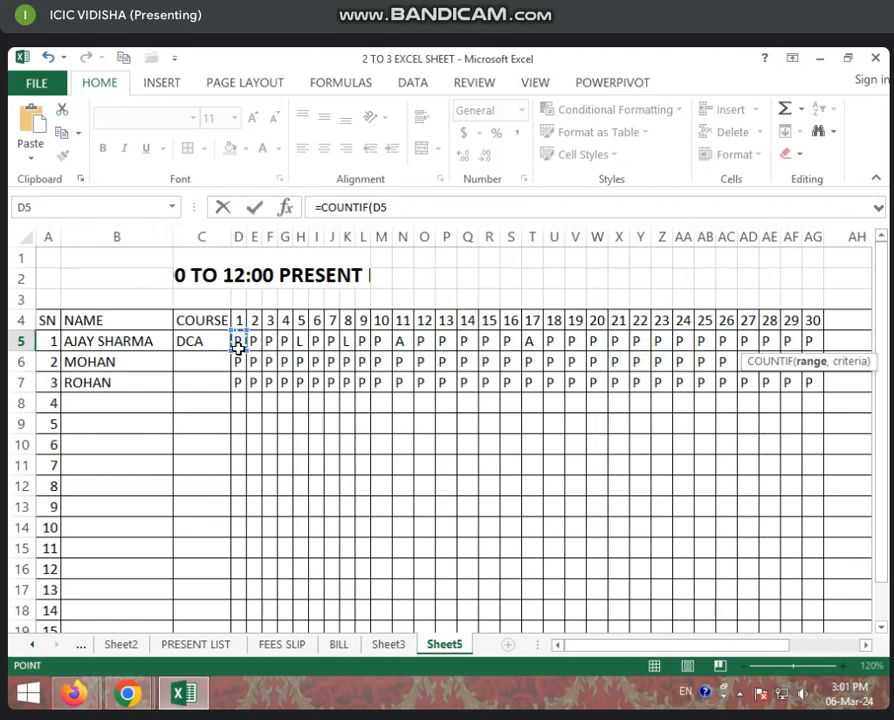
pyautogui.moveTo(238, 344); pyautogui.dragTo(813, 341)
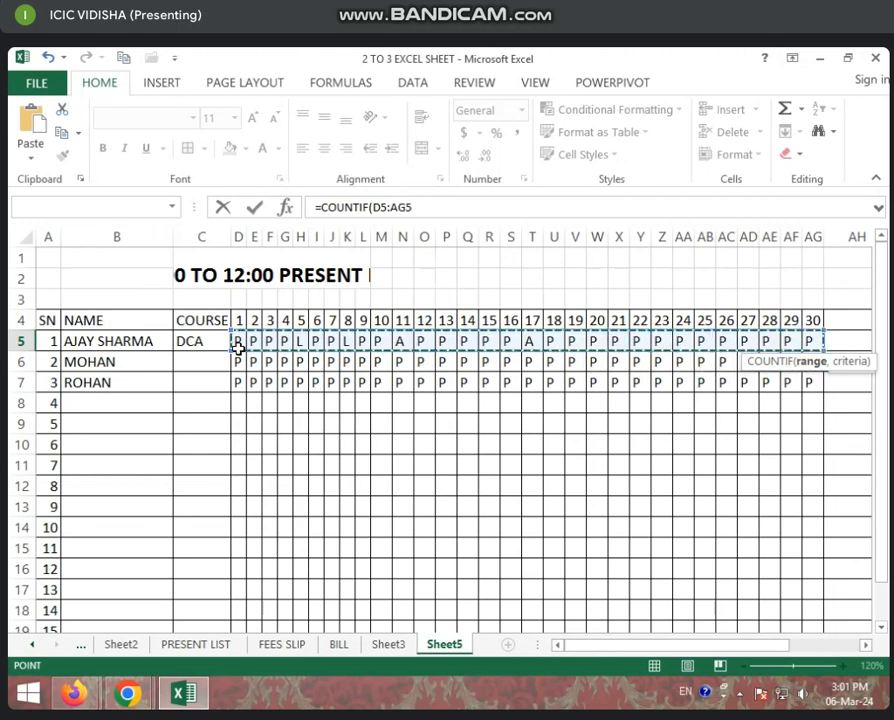
pyautogui.write(',')
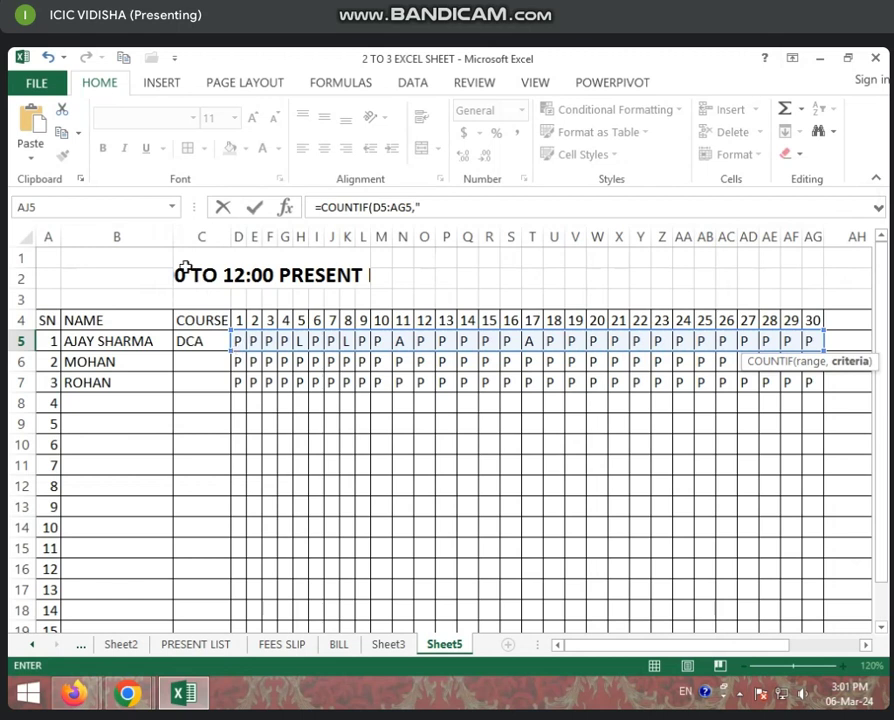
pyautogui.write('"')
pyautogui.click(434, 206)
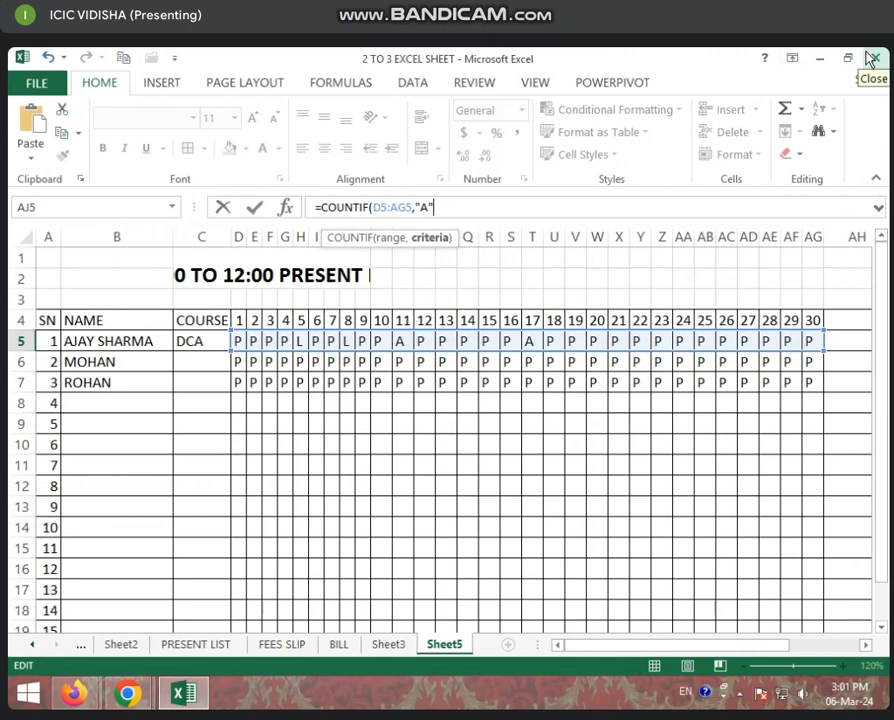
pyautogui.write(')')
pyautogui.press('Return')
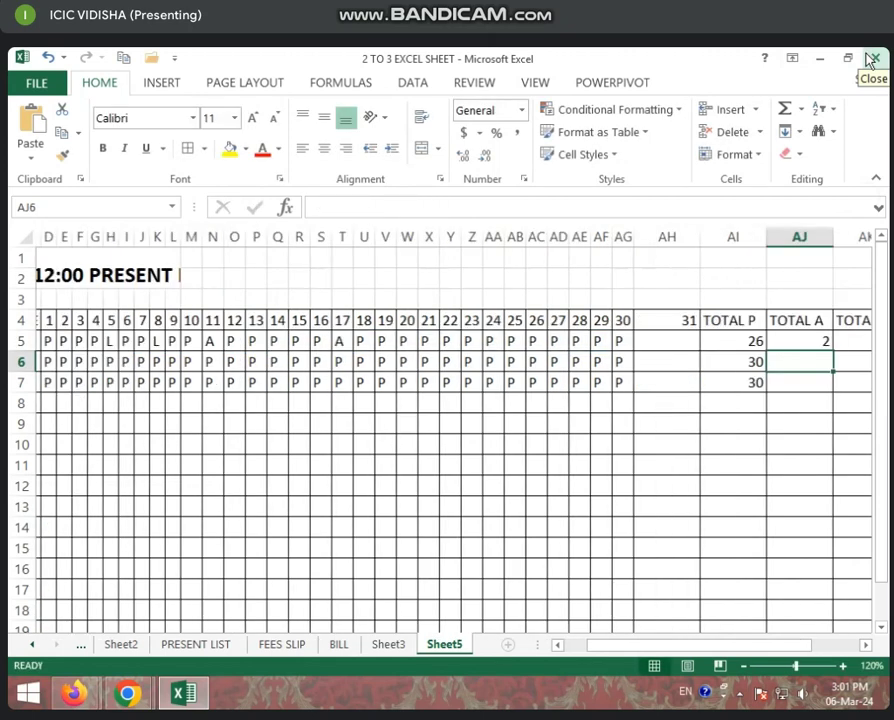
# Check the first student's absence marks against TOTAL A and change the day 14 mark in row 5 to A.
pyautogui.click(796, 343)
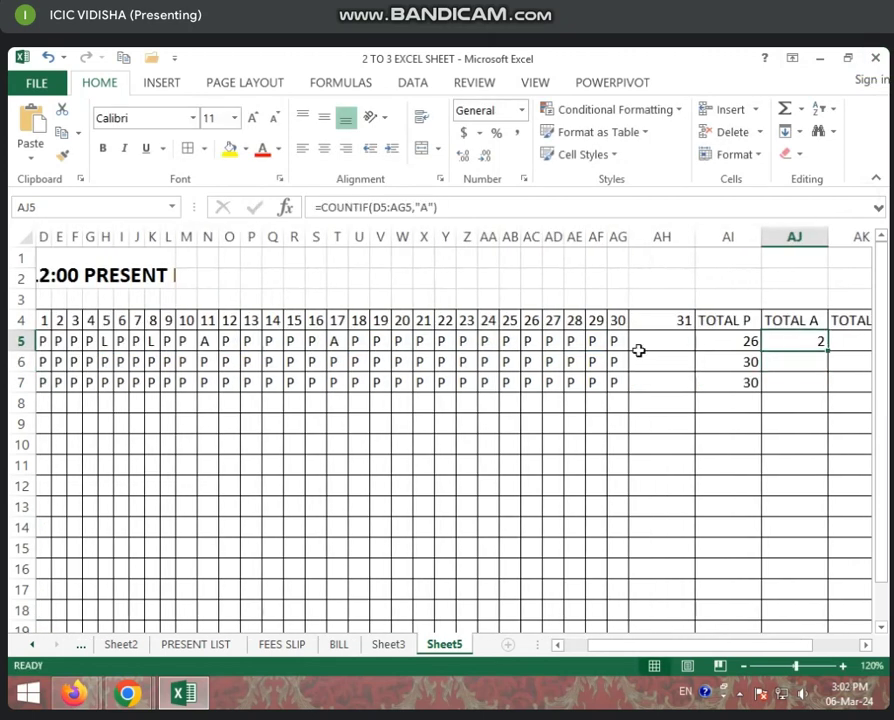
pyautogui.click(206, 342)
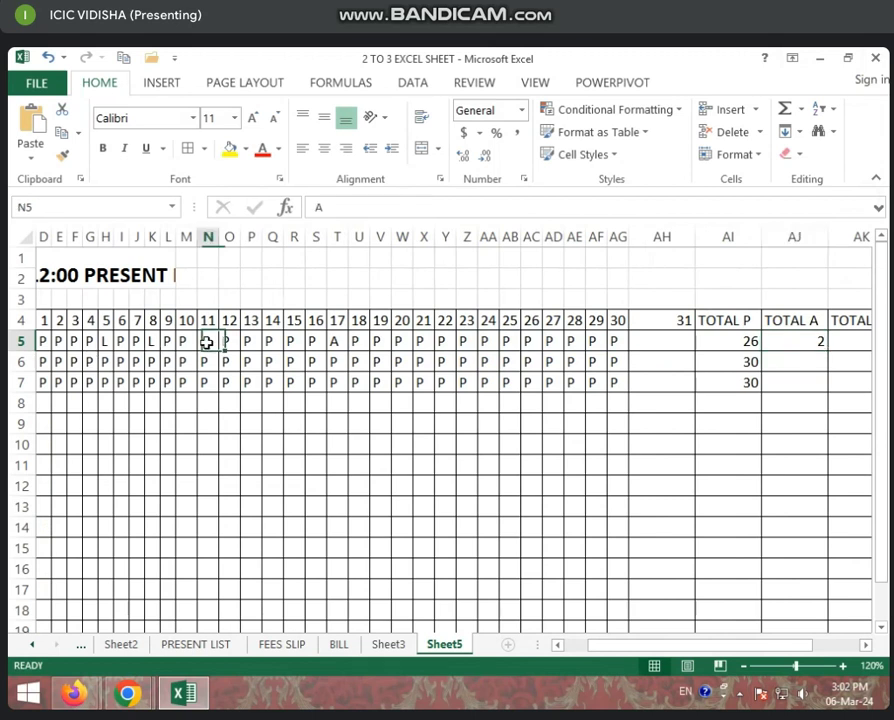
pyautogui.click(340, 344)
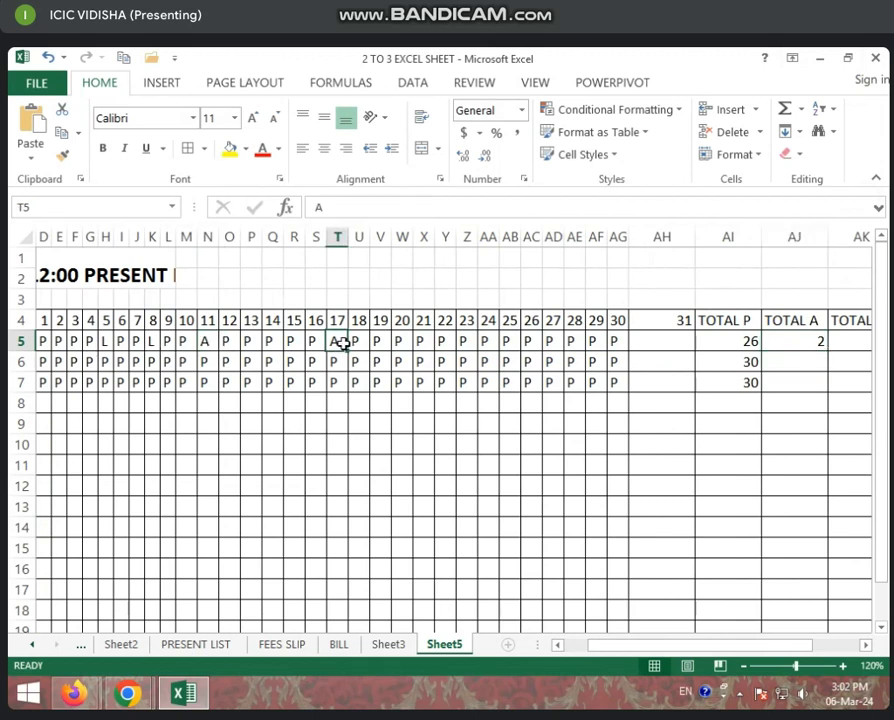
pyautogui.click(273, 341)
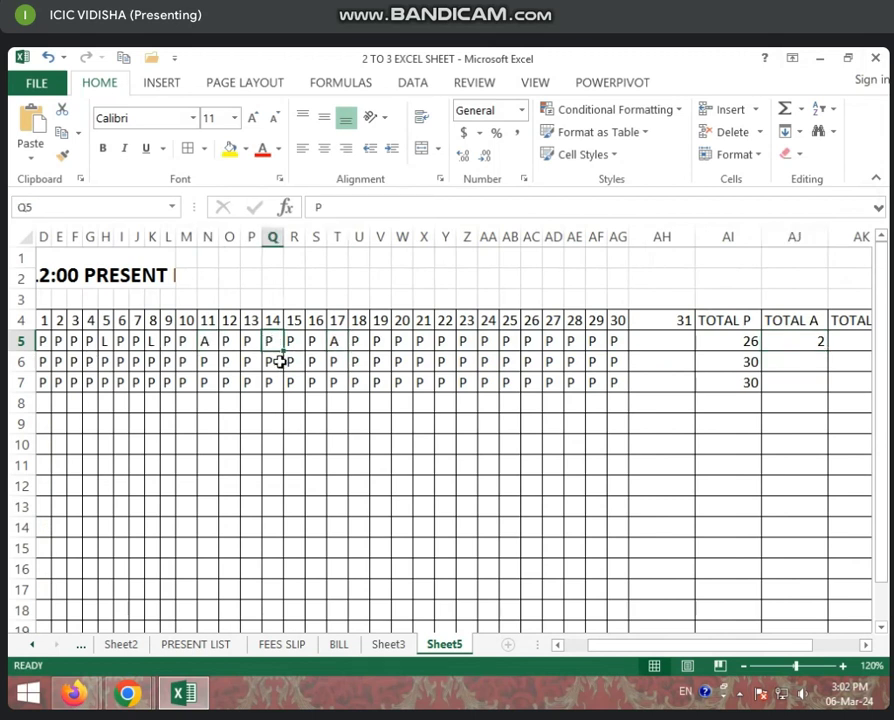
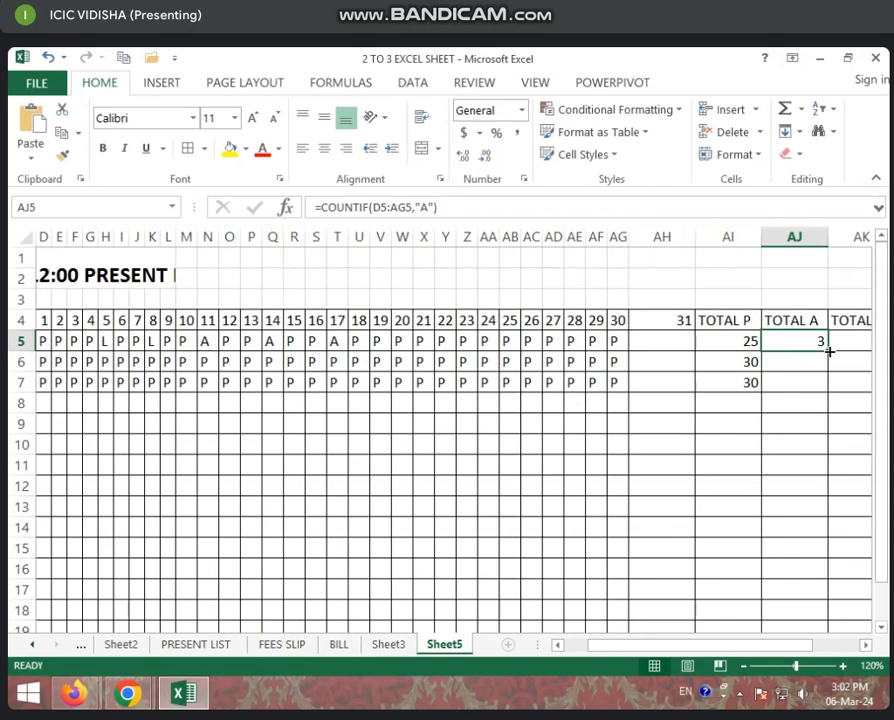
# Fill the TOTAL A formula from AJ5 down to AJ7 and check the copied formulas.
pyautogui.moveTo(828, 351); pyautogui.dragTo(816, 376)
pyautogui.click(804, 368)
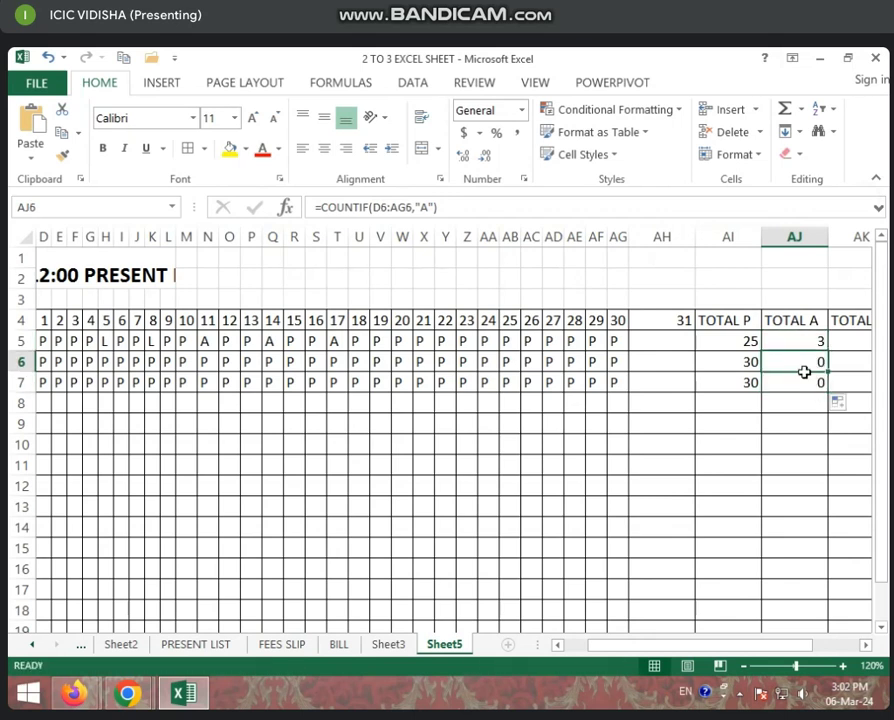
pyautogui.click(805, 381)
pyautogui.click(796, 366)
pyautogui.click(798, 396)
pyautogui.click(802, 364)
pyautogui.click(808, 376)
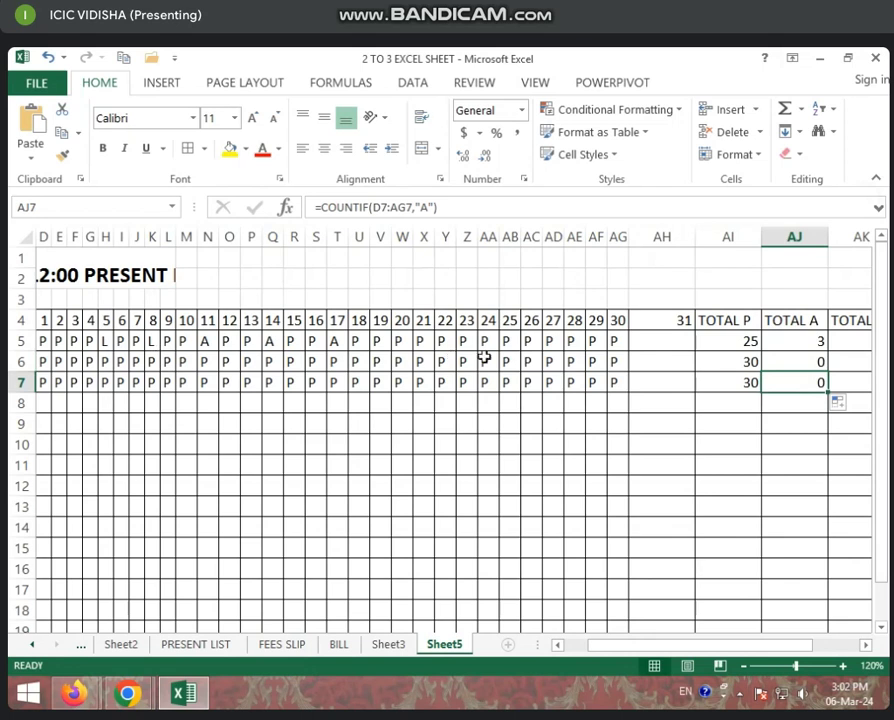
# Change the second student's day 18 mark in row 6 to A and check that row's absent and present totals.
pyautogui.click(359, 361)
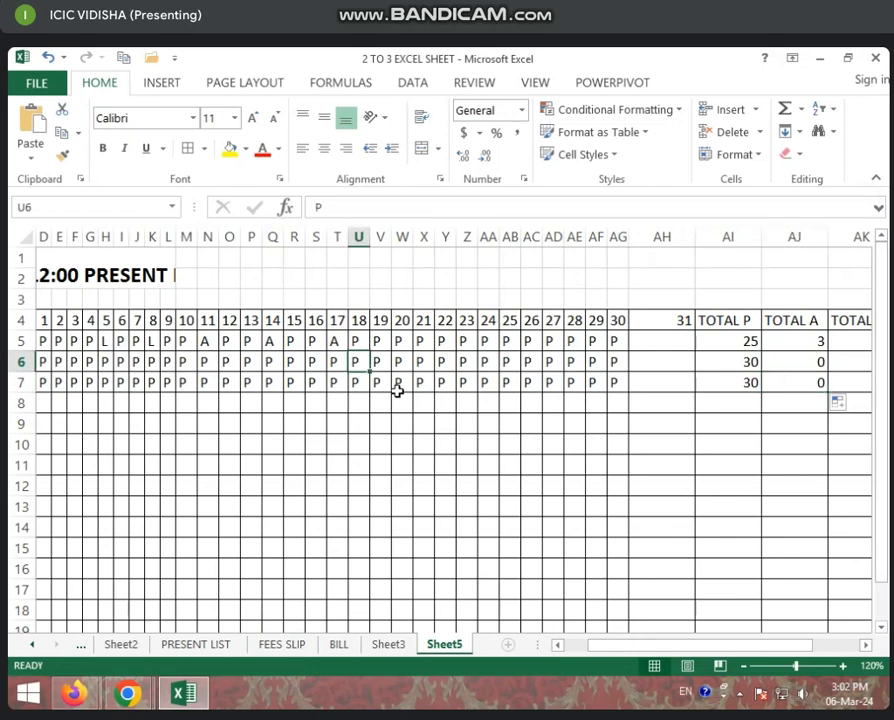
pyautogui.write('A')
pyautogui.click(402, 424)
pyautogui.click(784, 365)
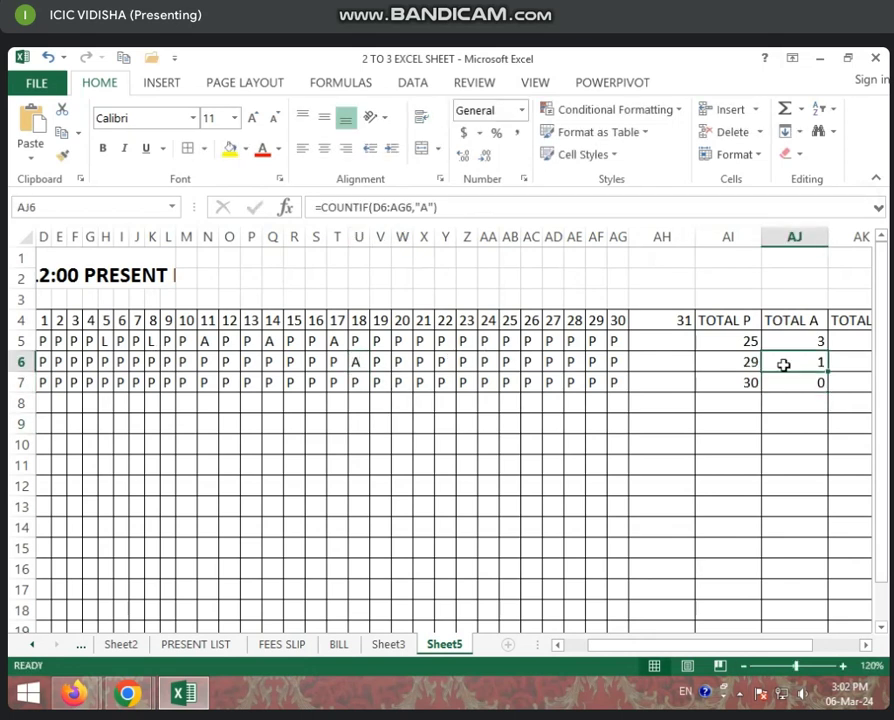
pyautogui.click(752, 363)
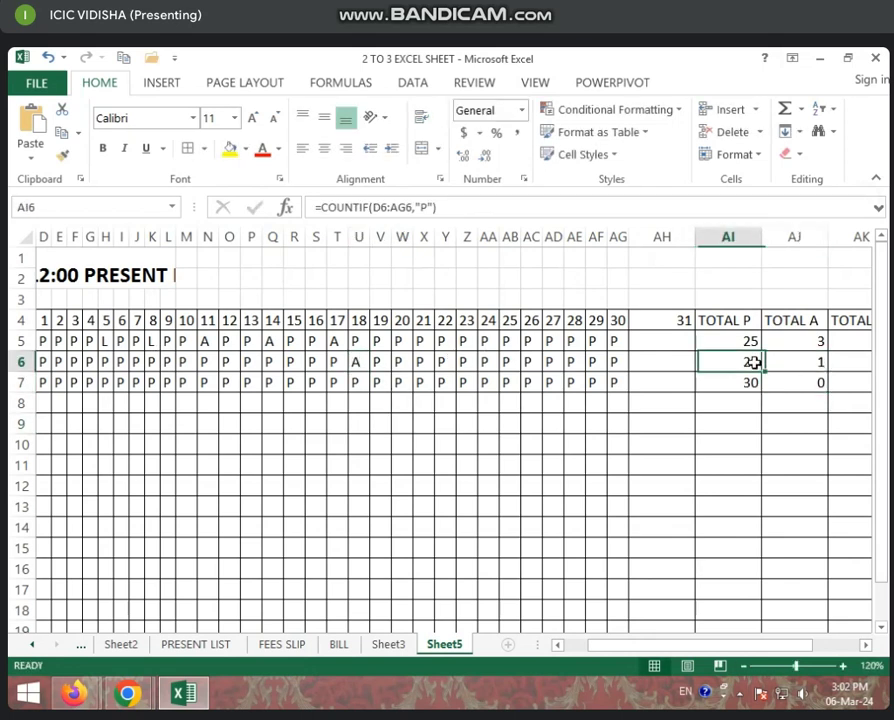
# Enter the formula =COUNTIF(D5:AG5,"L") in AK5 to count the first student's leave days.
pyautogui.click(858, 343)
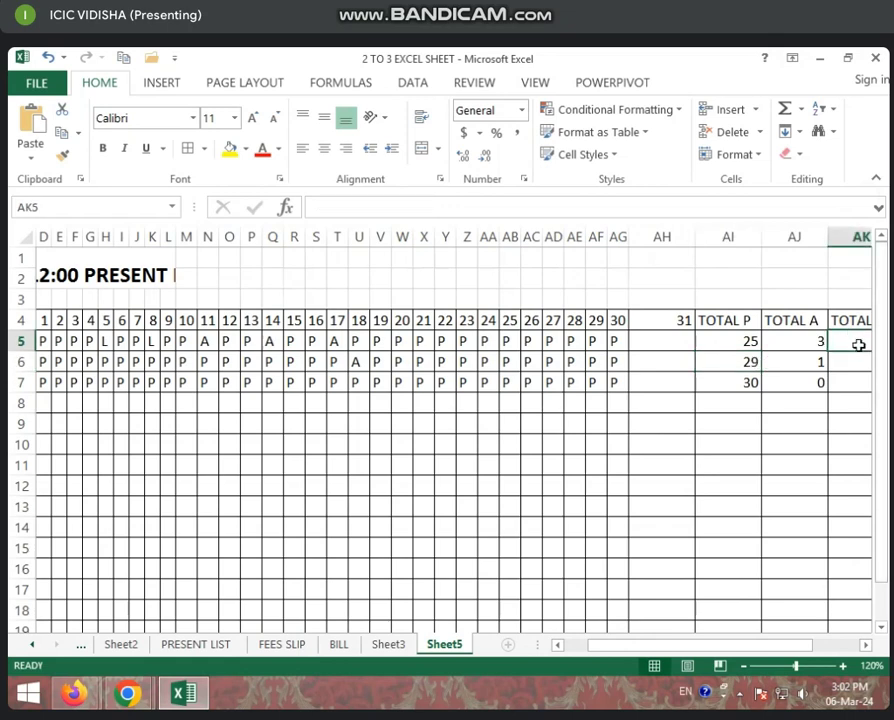
pyautogui.hscroll(3, 858, 343)
pyautogui.write('=')
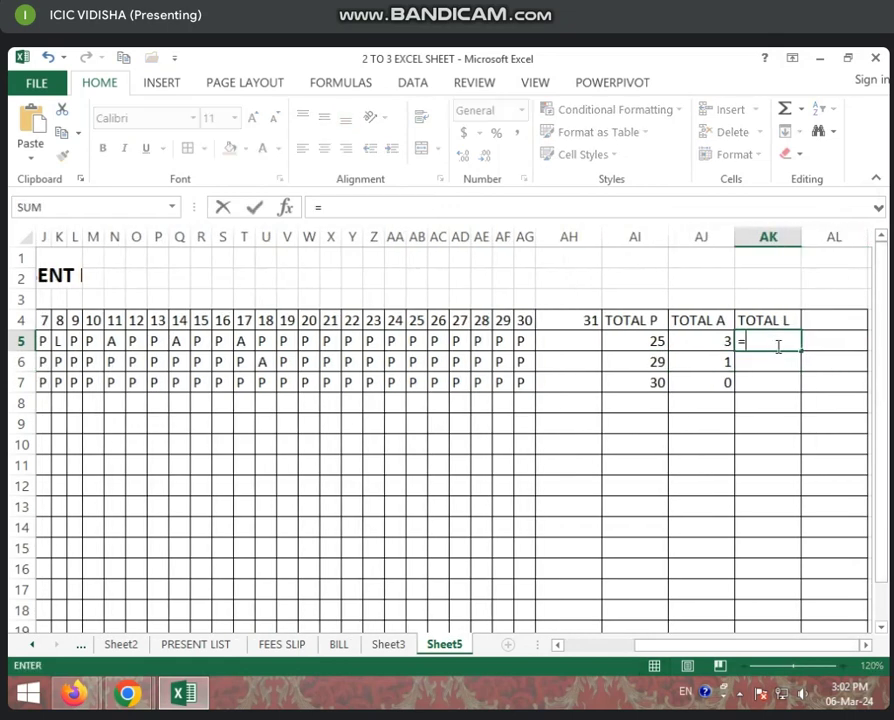
pyautogui.write('COUN')
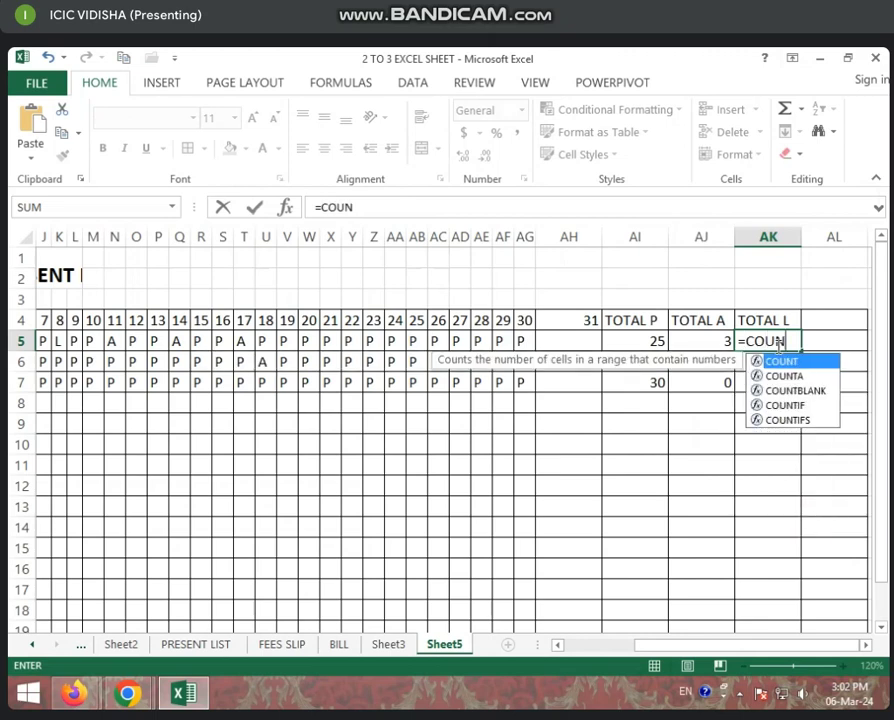
pyautogui.write('TIF')
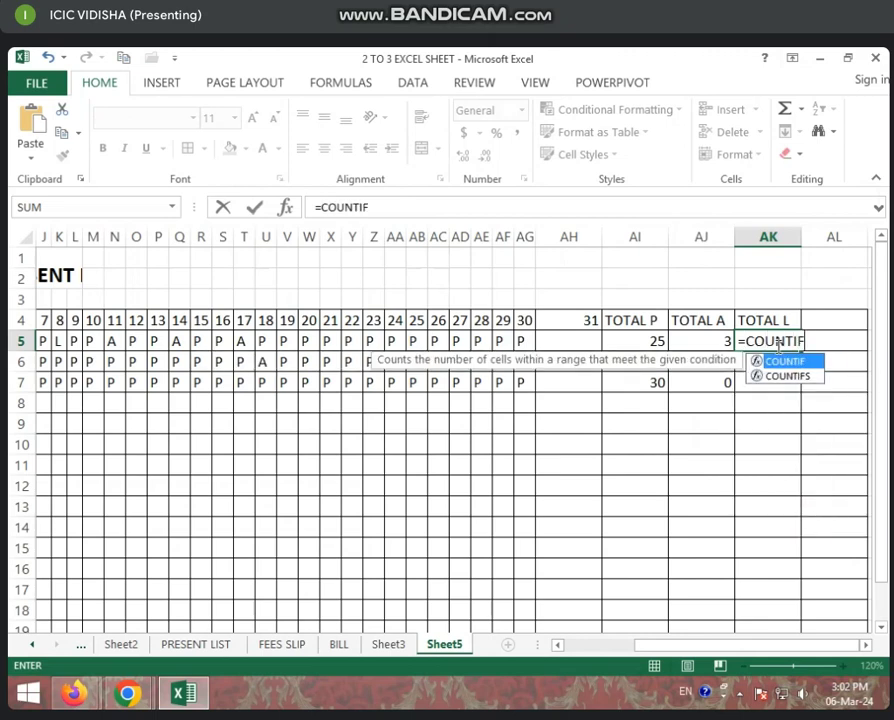
pyautogui.write('(')
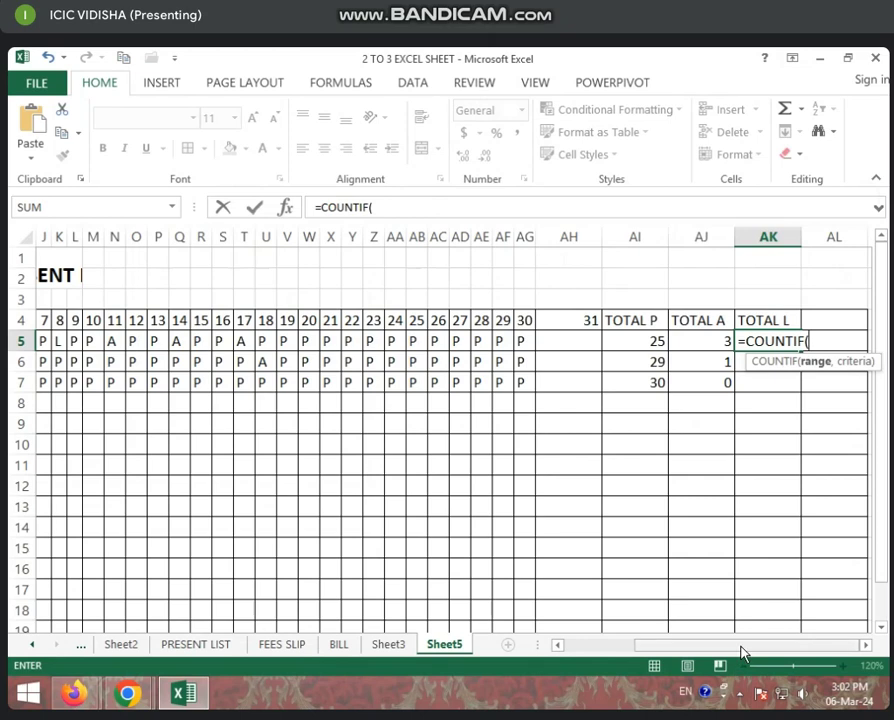
pyautogui.moveTo(741, 654); pyautogui.dragTo(650, 654)
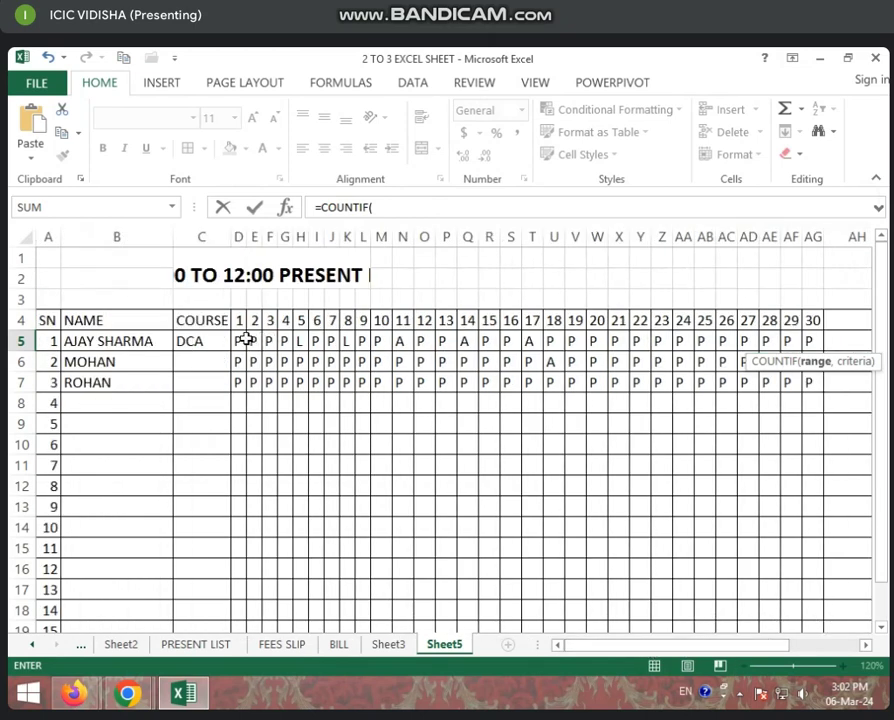
pyautogui.moveTo(236, 337); pyautogui.dragTo(815, 339)
pyautogui.write(',"L')
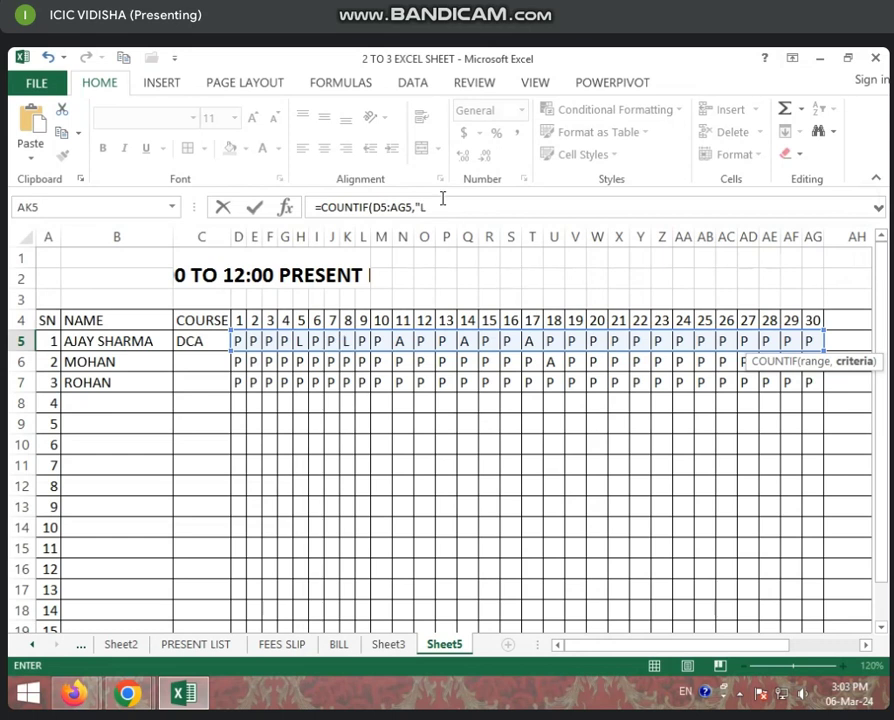
pyautogui.click(440, 204)
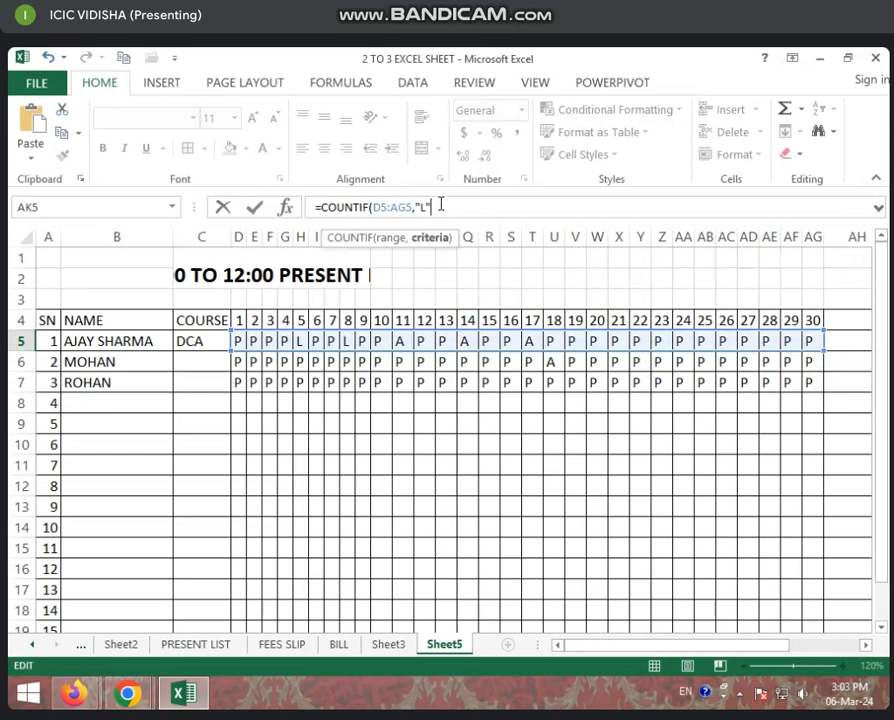
pyautogui.write('L")')
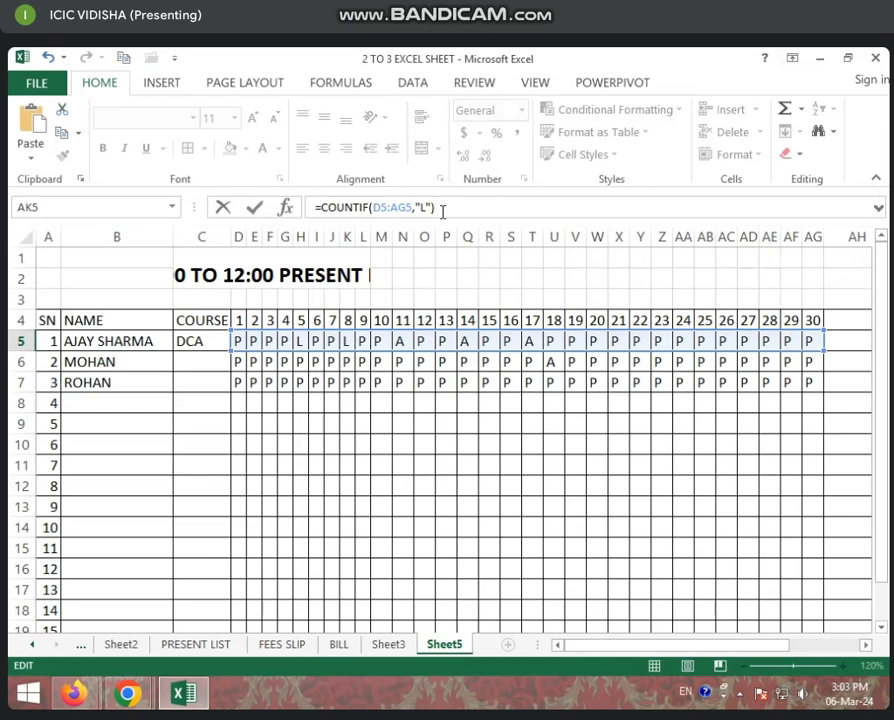
pyautogui.press('Return')
# Fill the TOTAL L formula from AK5 down to AK7 and check the copied cells.
pyautogui.click(826, 342)
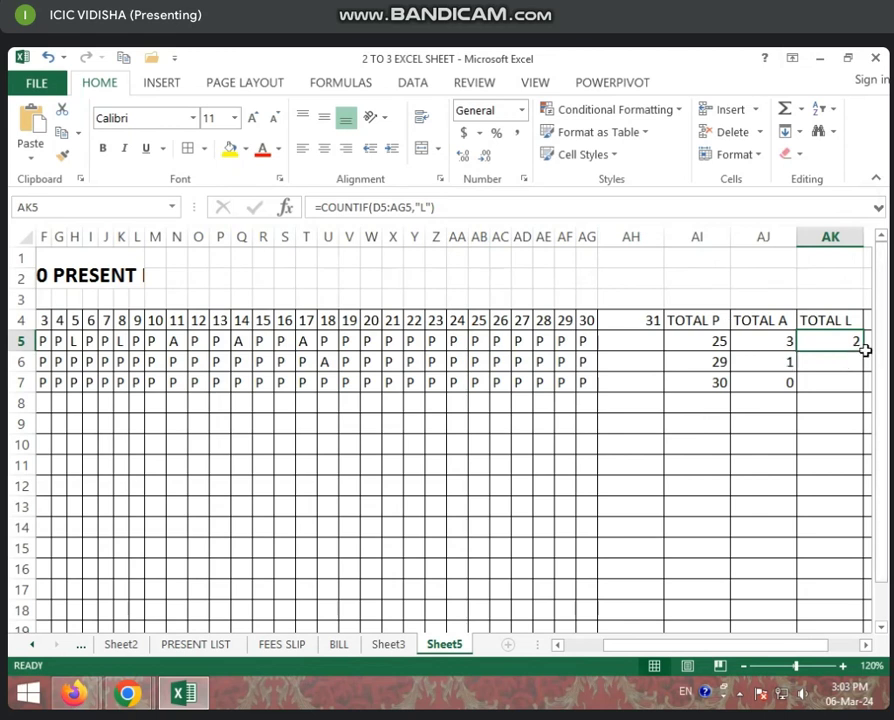
pyautogui.press('Right')
pyautogui.press('Left')
pyautogui.press('Right')
pyautogui.press('Right')
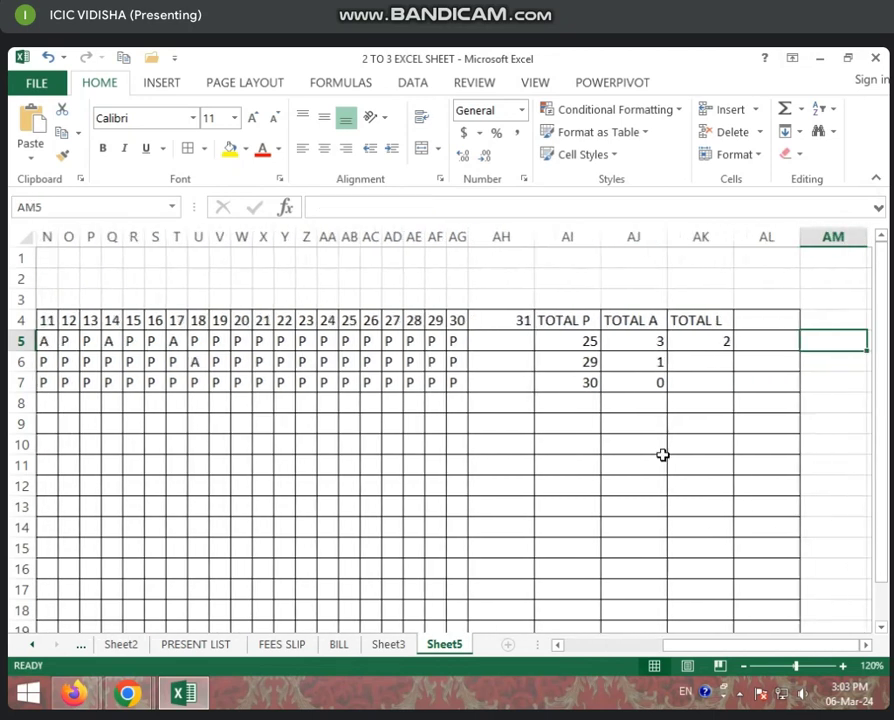
pyautogui.click(716, 346)
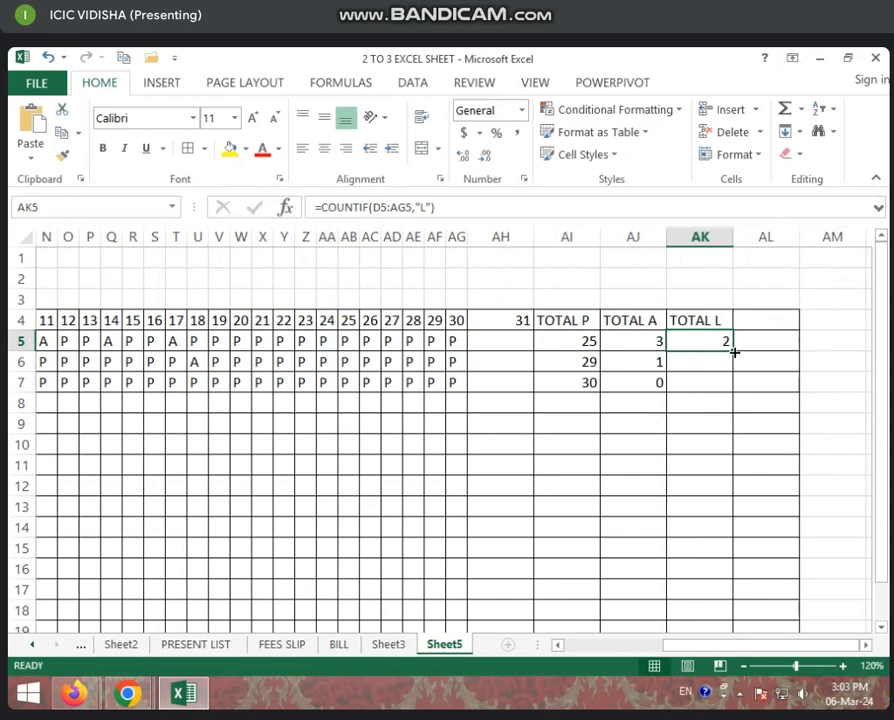
pyautogui.moveTo(738, 352); pyautogui.dragTo(735, 393)
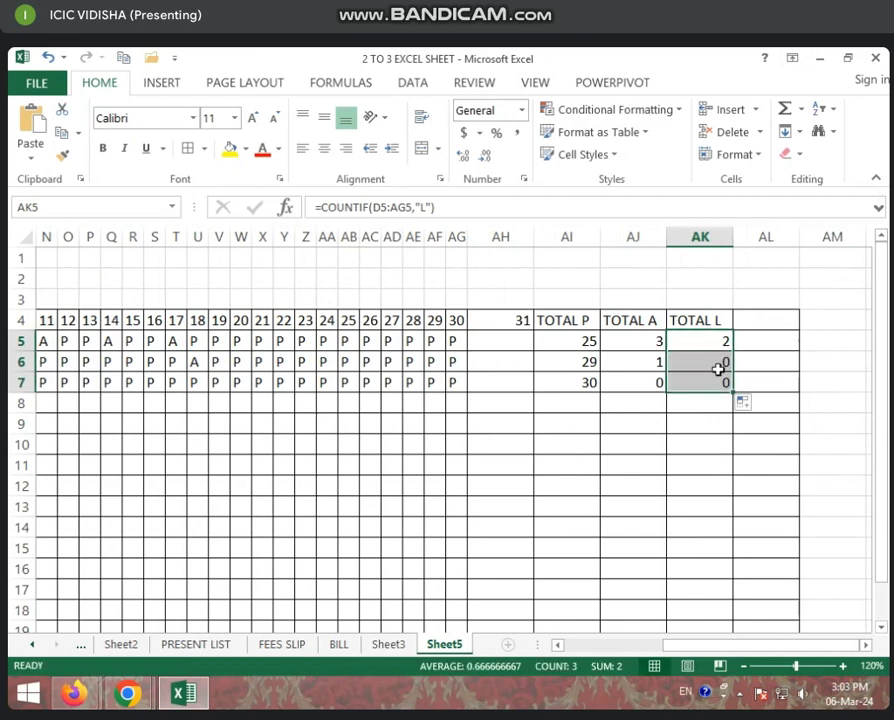
pyautogui.press('Return')
pyautogui.press('Return')
pyautogui.click(724, 384)
# Change the third student's day 28 mark in row 7 to L and check that row's present and leave totals.
pyautogui.click(413, 384)
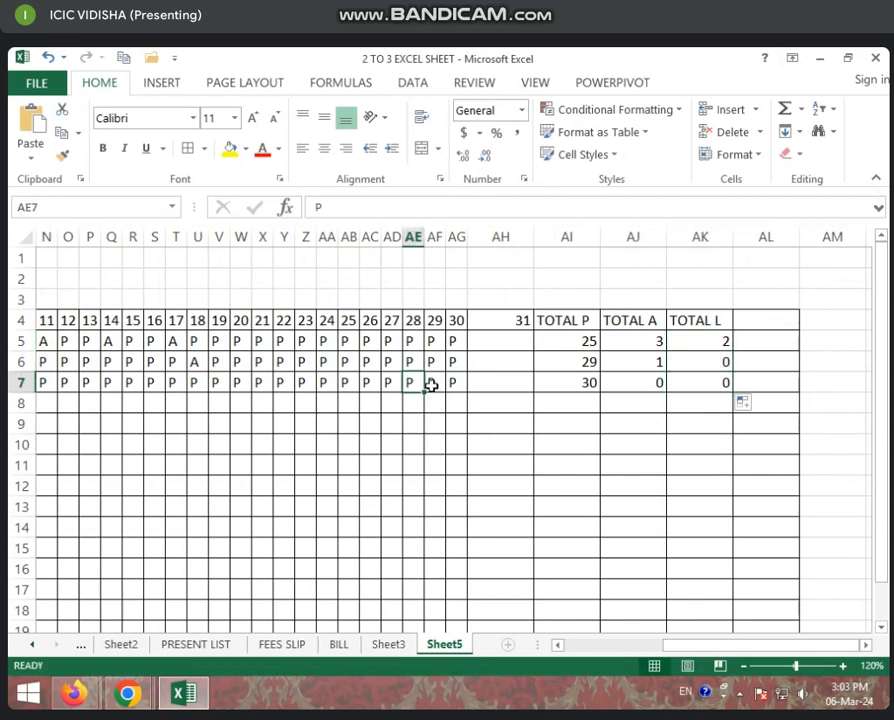
pyautogui.write('L')
pyautogui.click(590, 418)
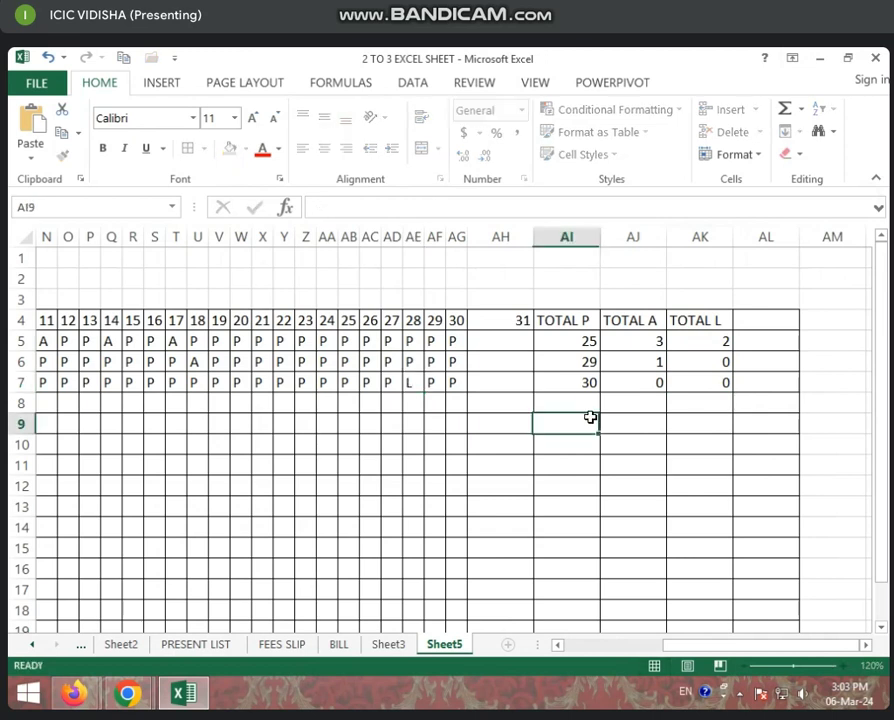
pyautogui.click(587, 384)
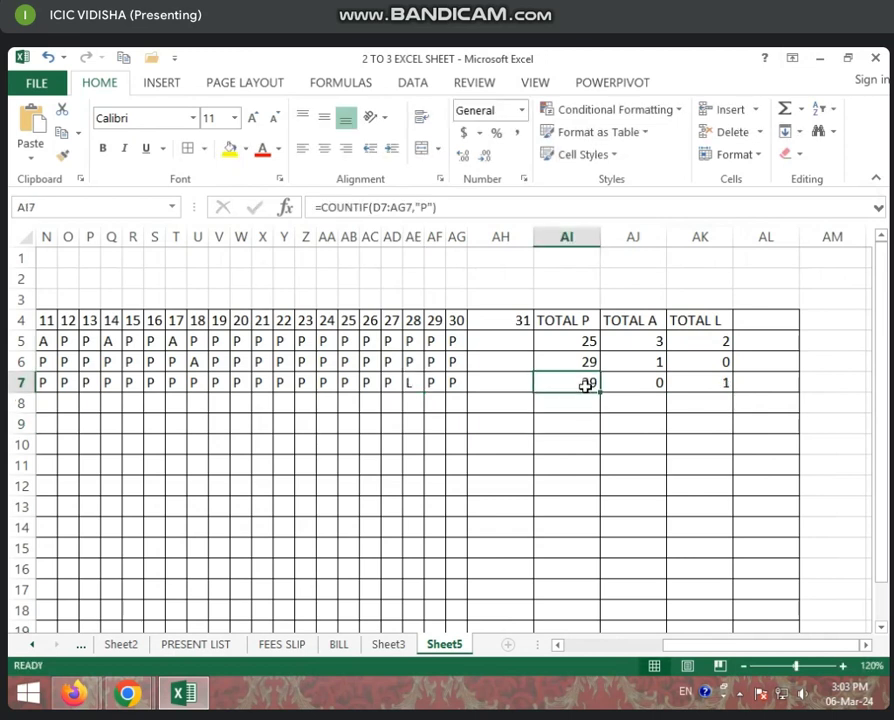
pyautogui.click(728, 383)
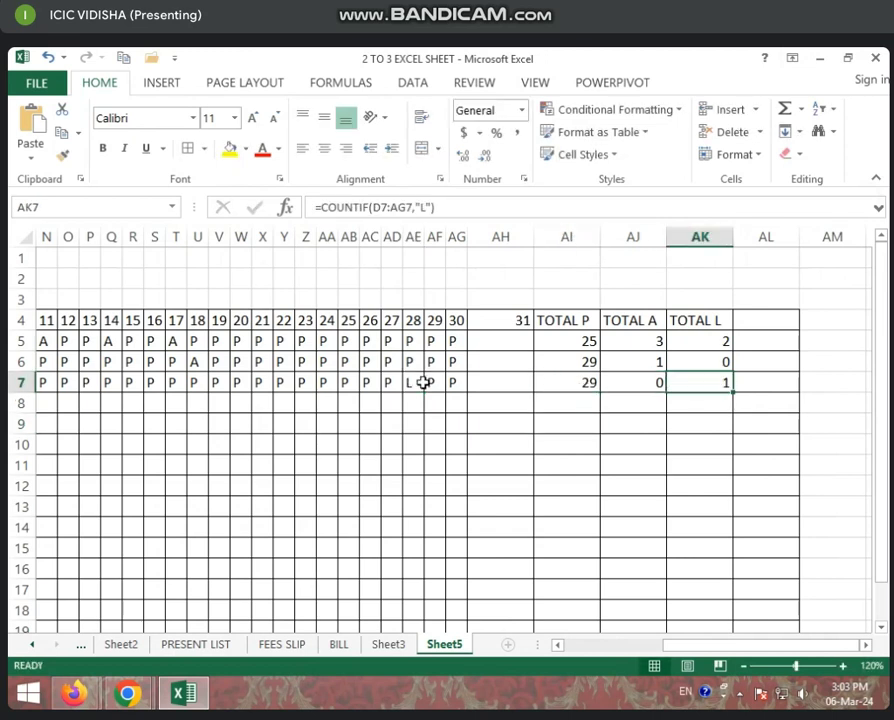
# Change the third student's day 27 mark in row 7 to A and check that row's present and absent totals.
pyautogui.click(390, 385)
pyautogui.write('A')
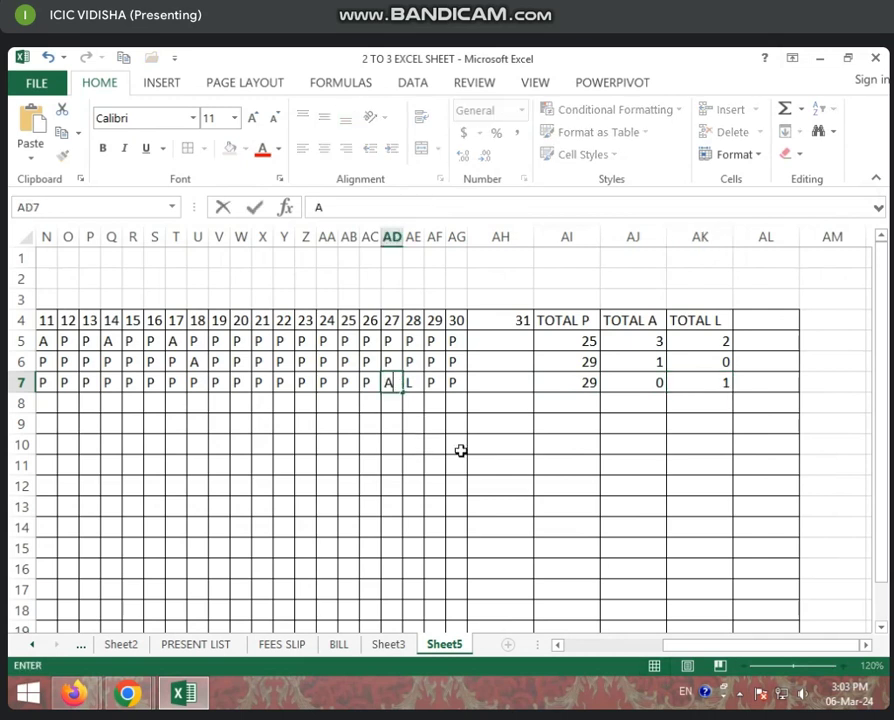
pyautogui.click(472, 464)
pyautogui.click(586, 386)
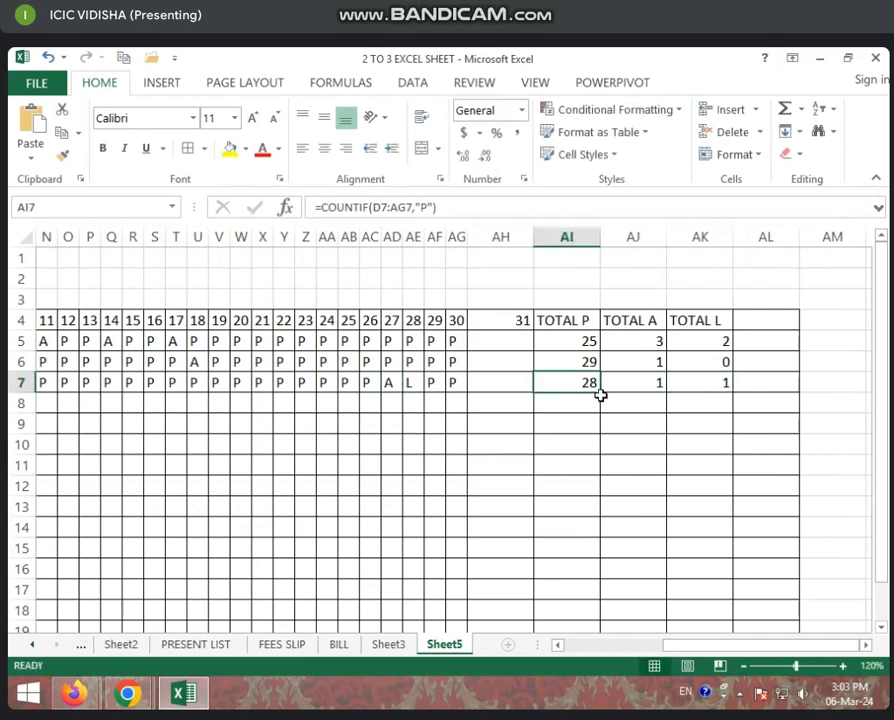
pyautogui.click(636, 386)
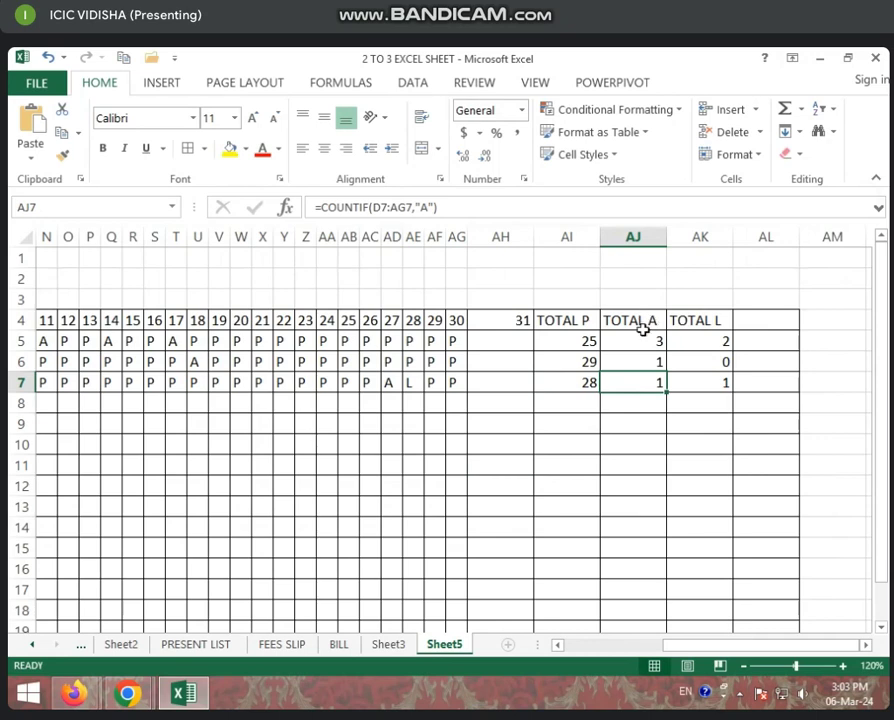